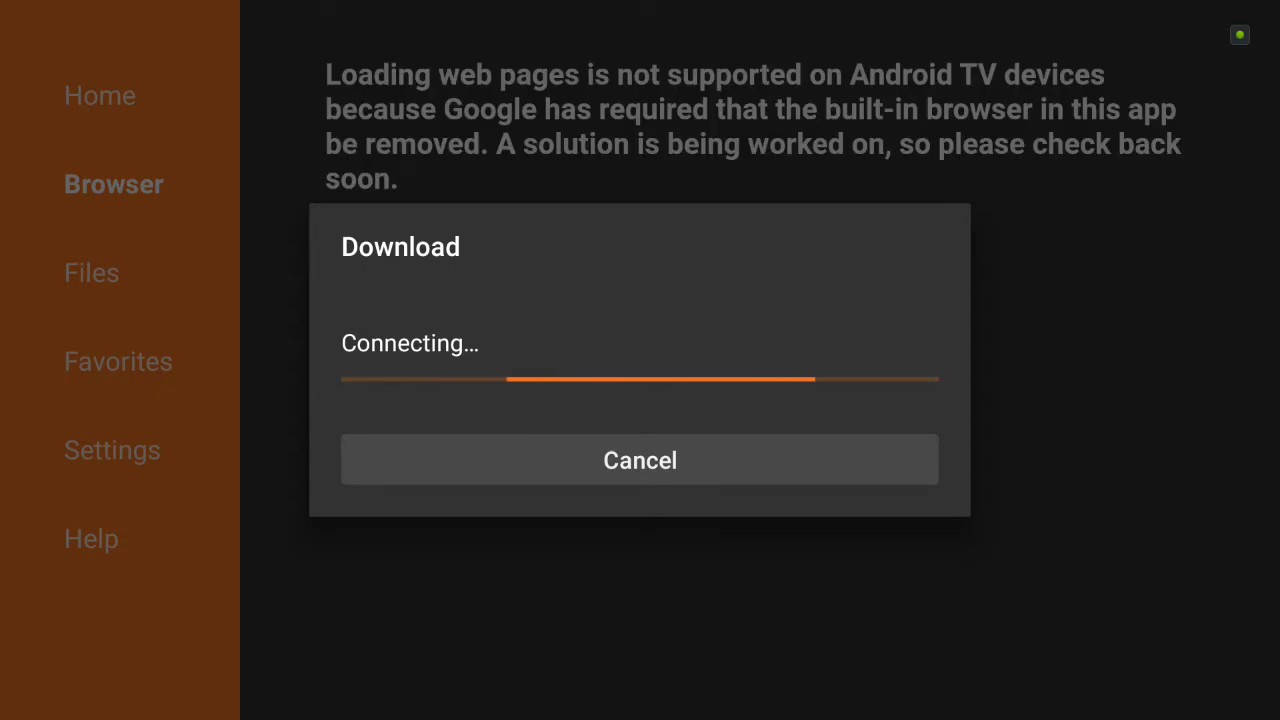
key("Down")
key("Return")
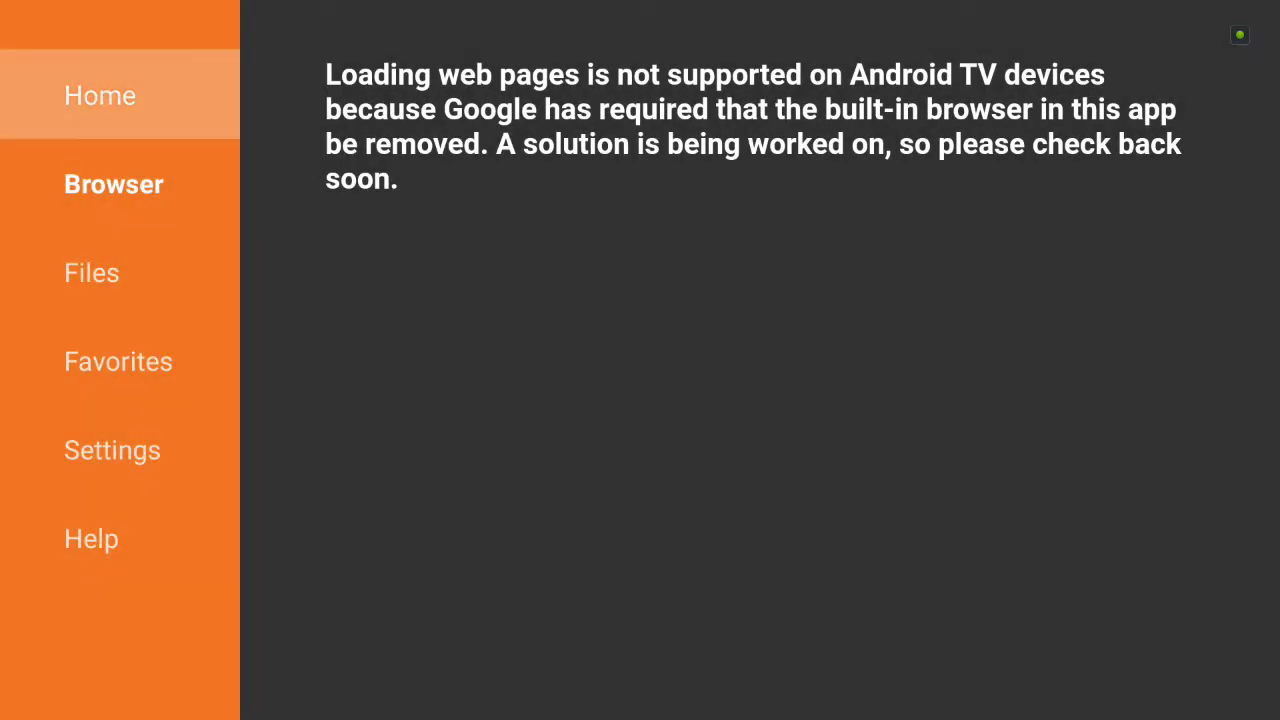
key("Return")
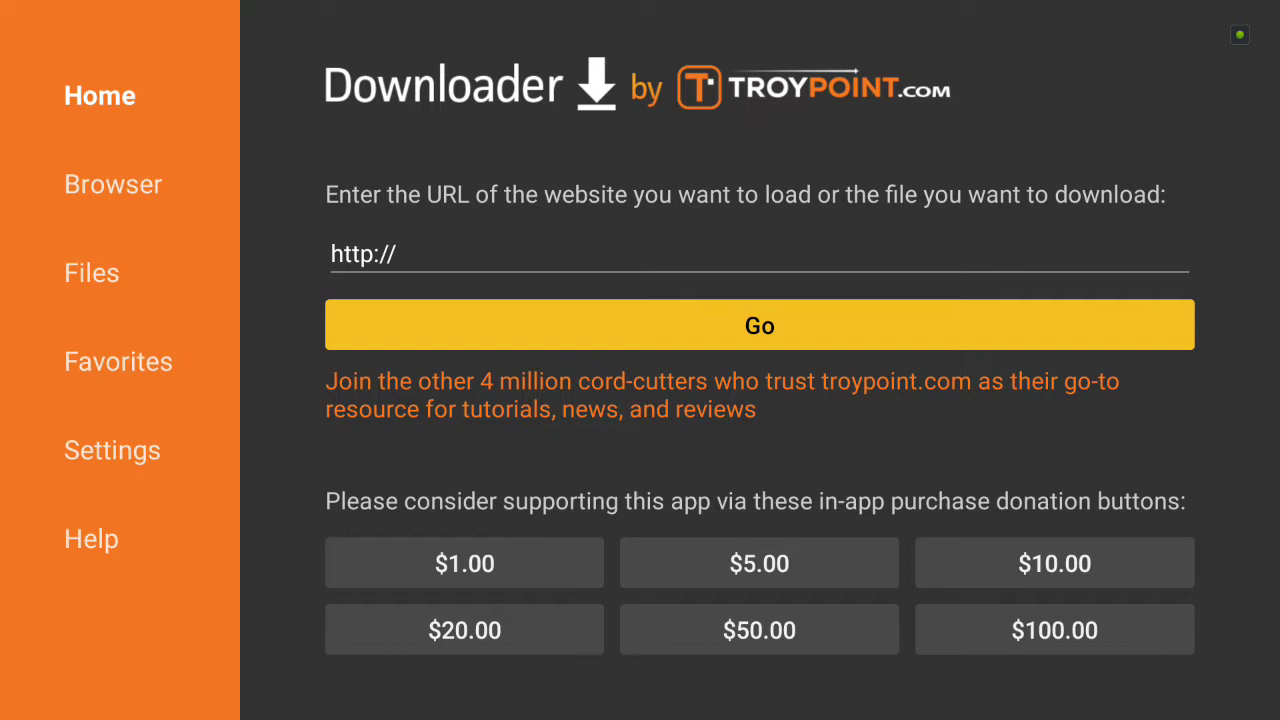
key("Up")
key("Return")
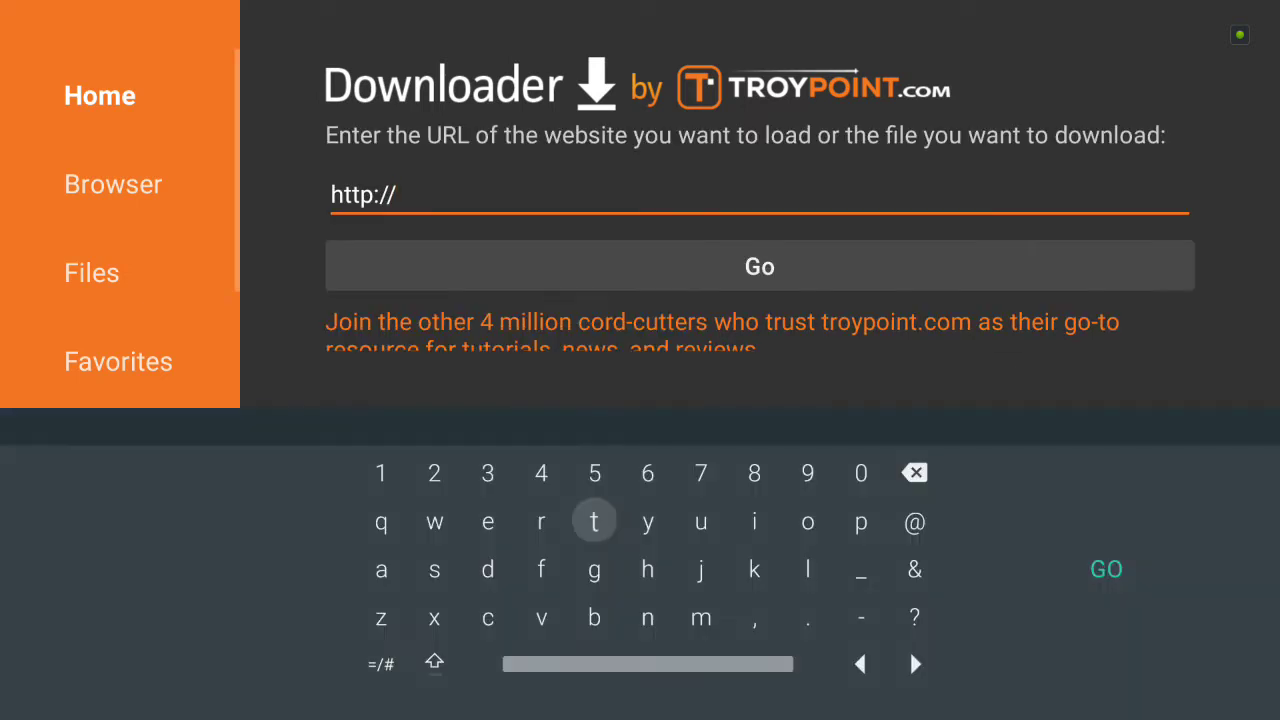
key("Down")
key("Left")
key("Left")
key("Left")
key("Left")
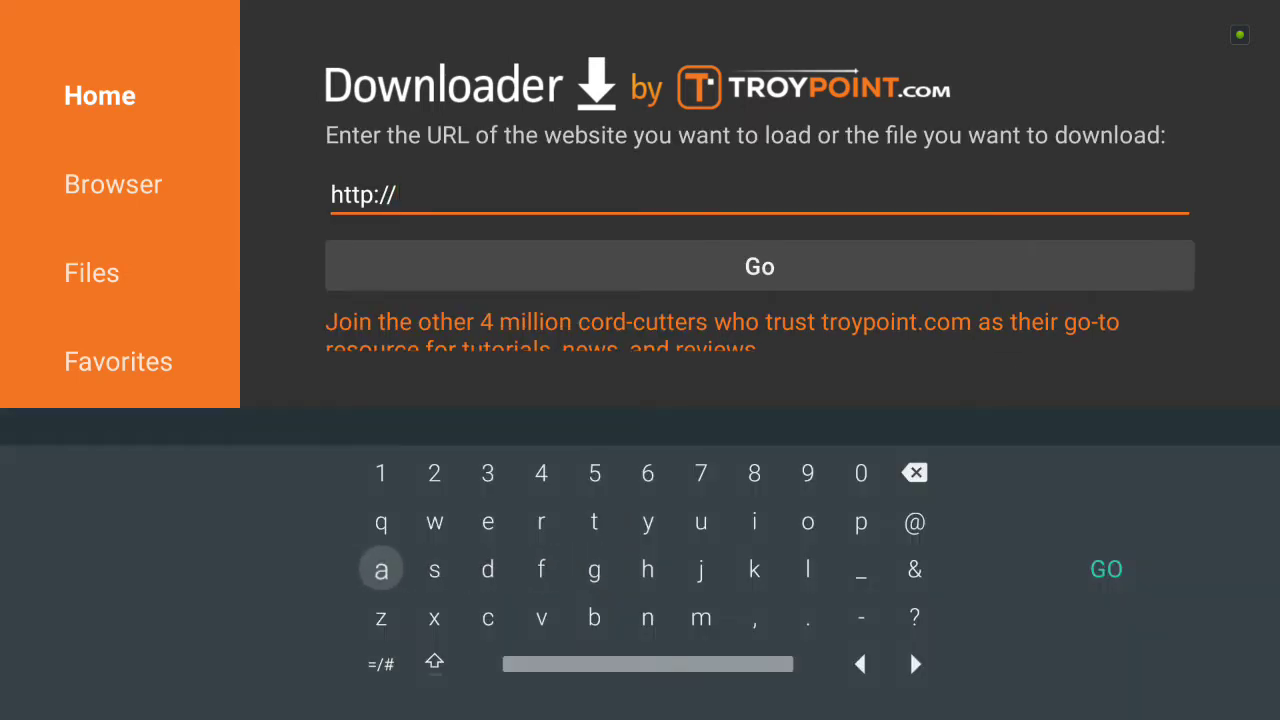
key("Return")
key("Right")
key("Right")
key("Right")
key("Right")
key("Right")
key("Right")
key("Right")
key("Right")
key("Right")
key("Up")
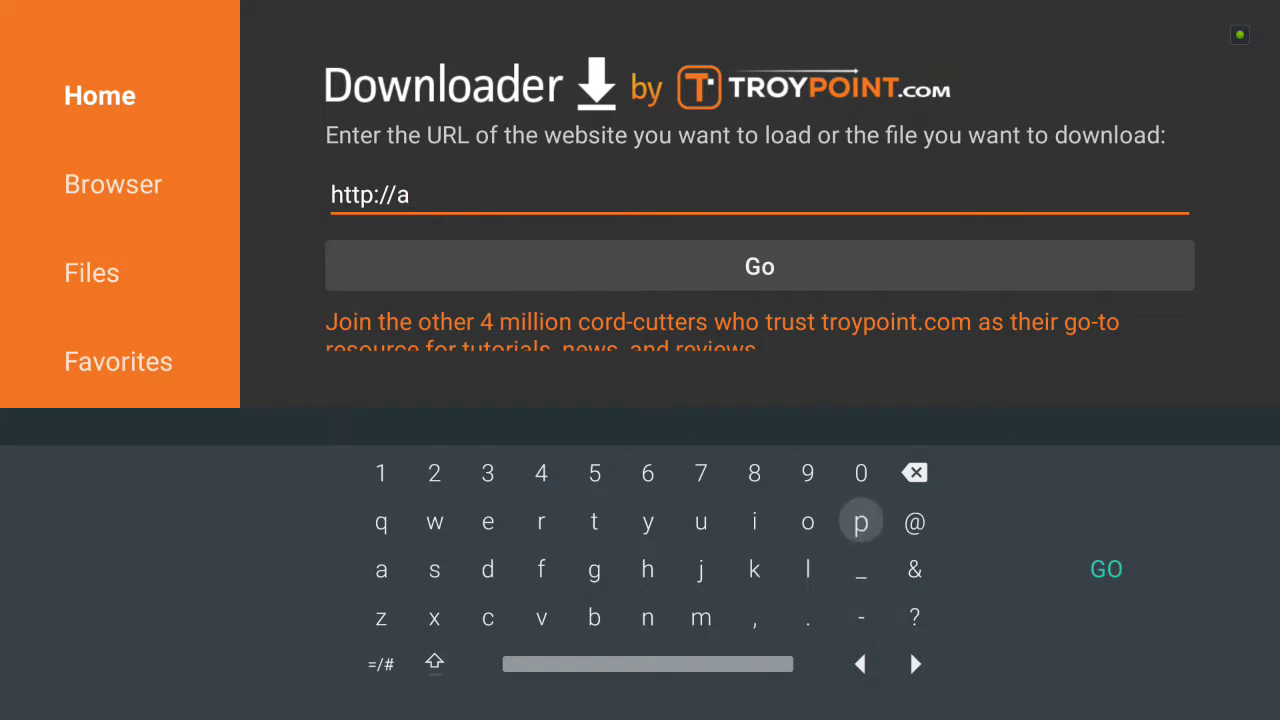
key("Return")
key("Return")
key("Left")
key("Down")
key("Left")
key("Left")
key("Left")
key("Left")
key("Left")
key("Left")
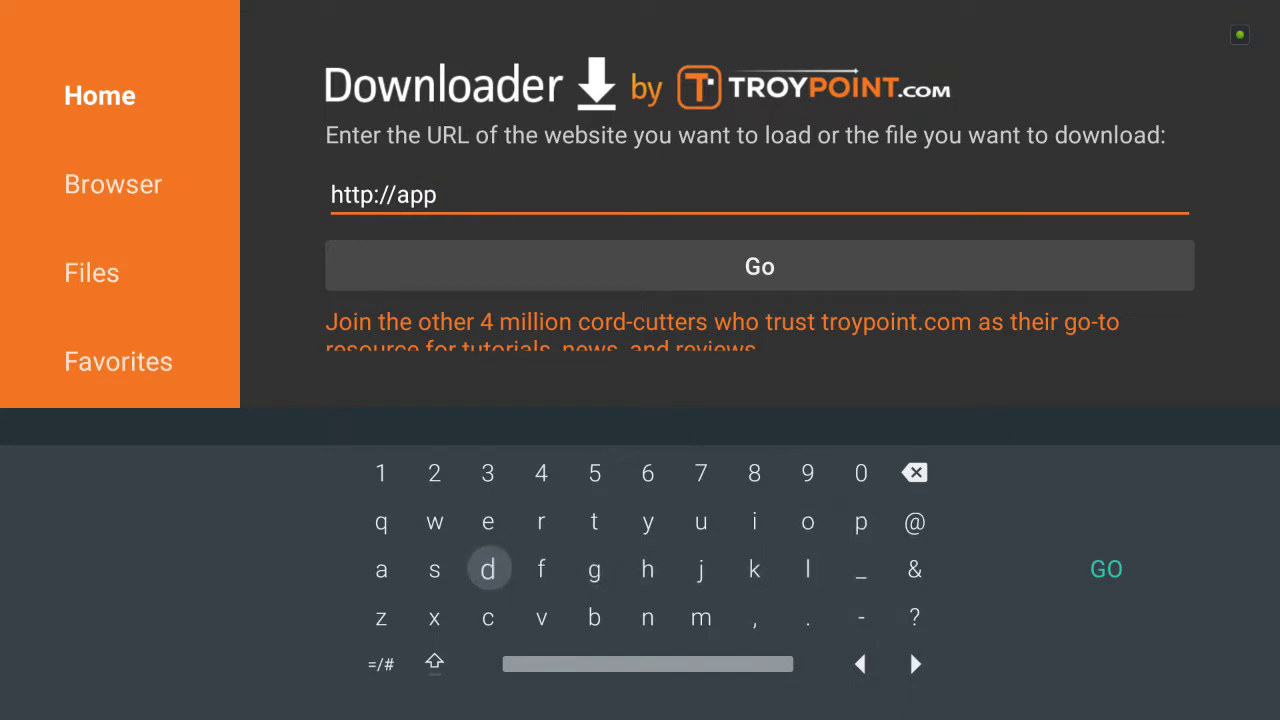
key("Left")
key("Return")
key("Right")
key("Right")
key("Right")
key("Right")
key("Right")
key("Right")
key("Down")
key("Right")
key("Return")
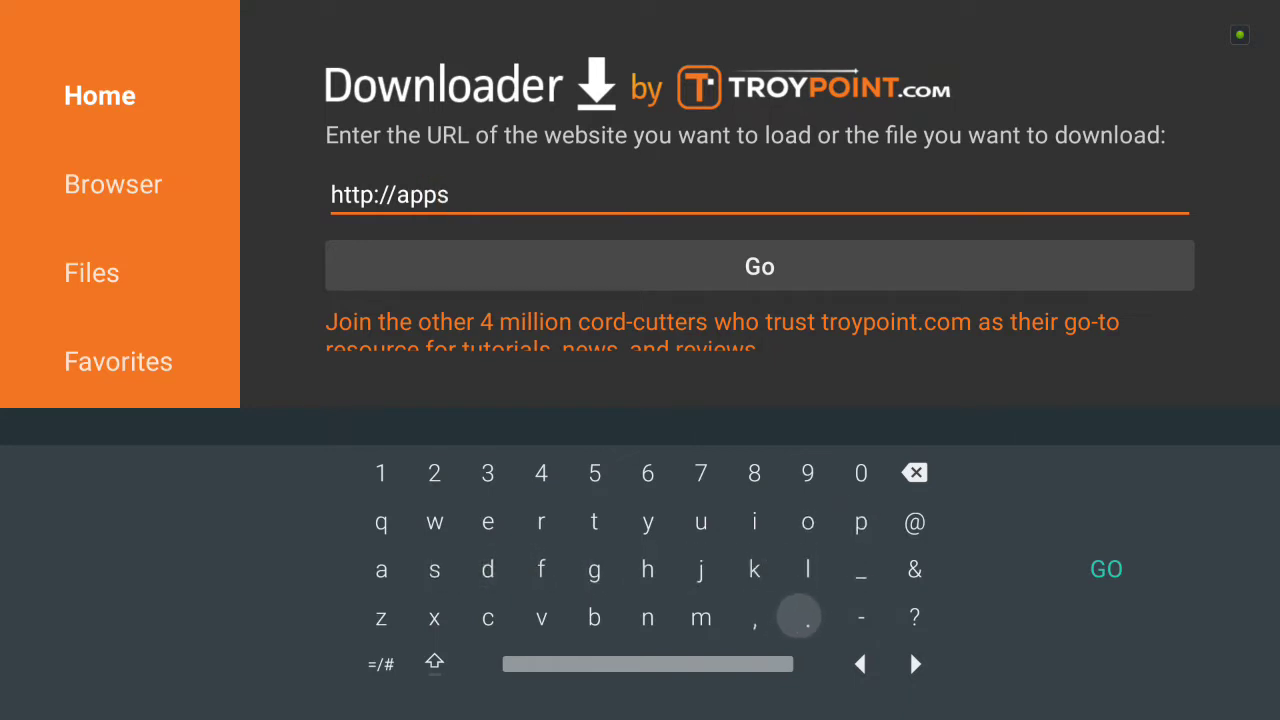
key("Left")
key("Up")
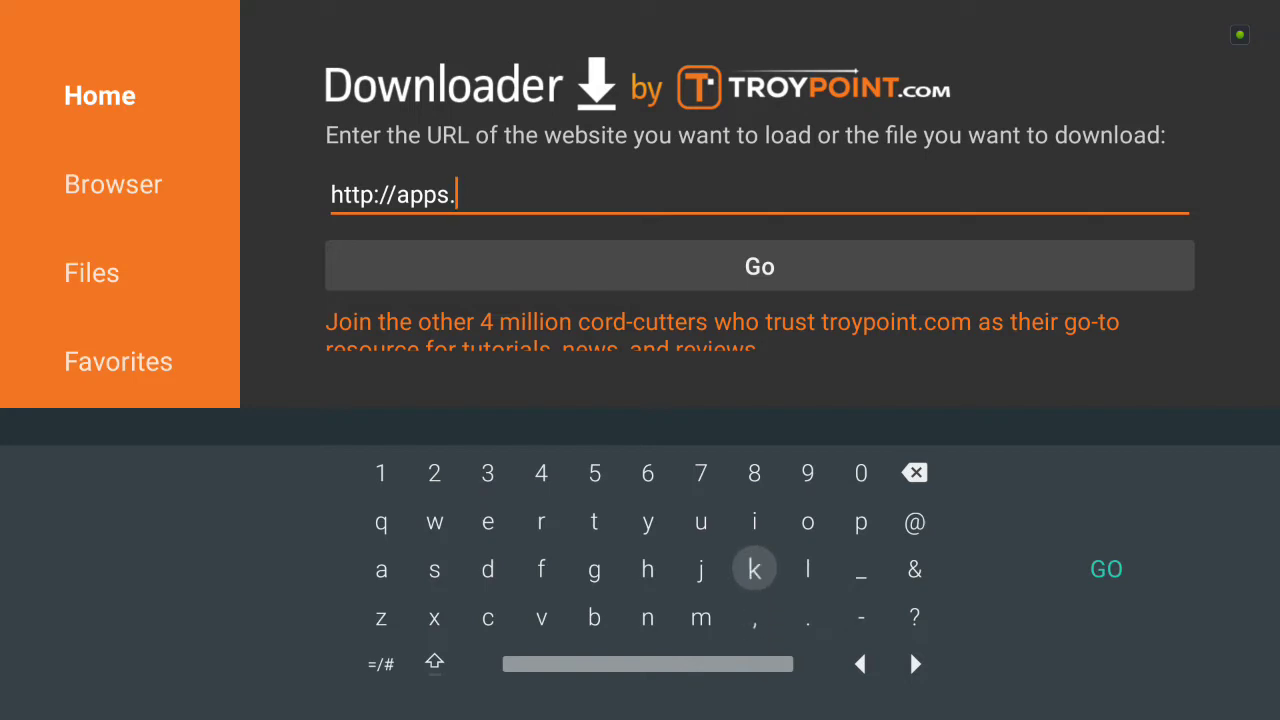
key("Return")
key("Up")
key("Return")
key("Down")
key("Left")
key("Down")
key("Left")
key("Return")
key("Up")
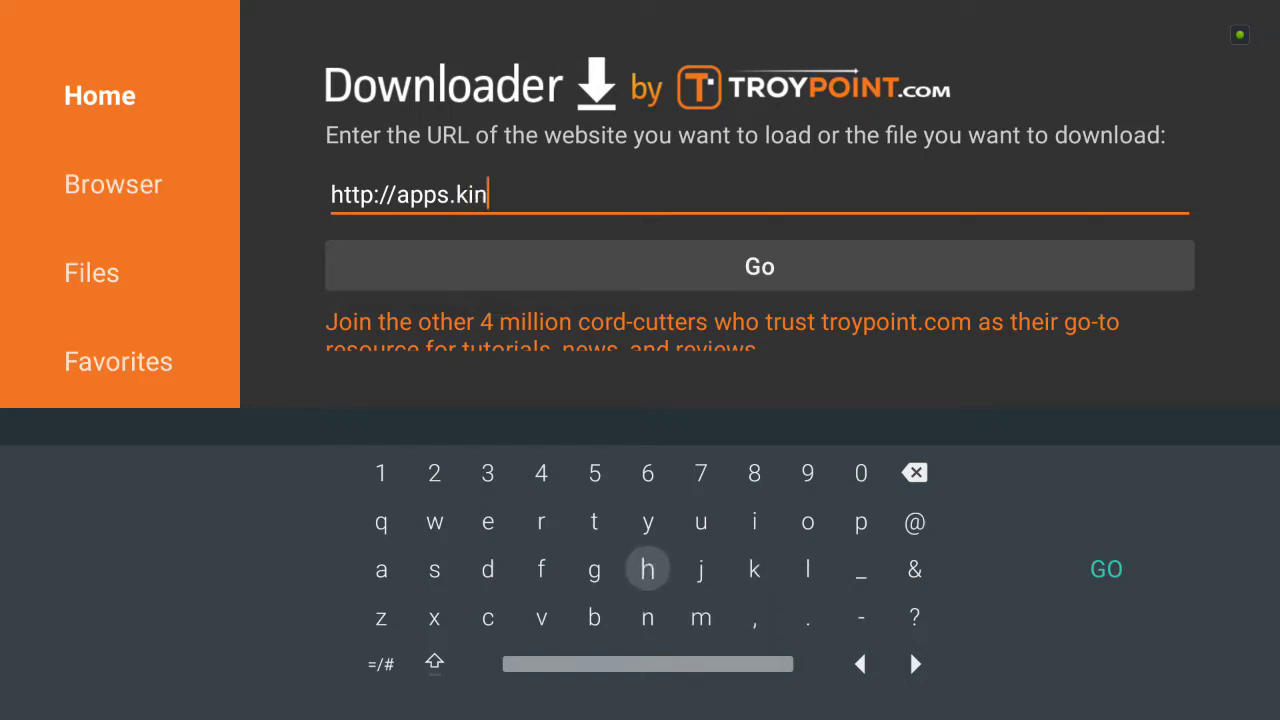
key("Up")
key("Left")
key("Return")
key("Left")
key("Left")
key("Return")
key("Right")
key("Right")
key("Right")
key("Down")
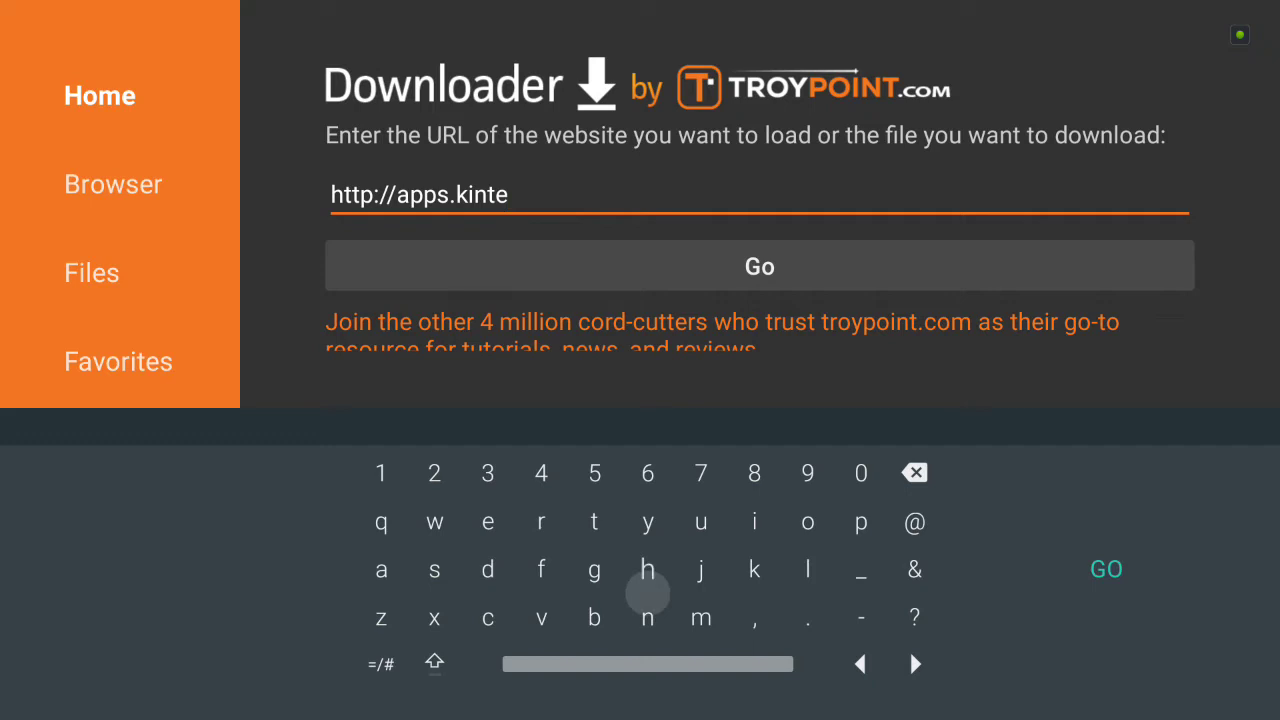
key("Down")
key("Right")
key("Right")
key("Right")
key("Return")
key("Left")
key("Left")
key("Left")
key("Return")
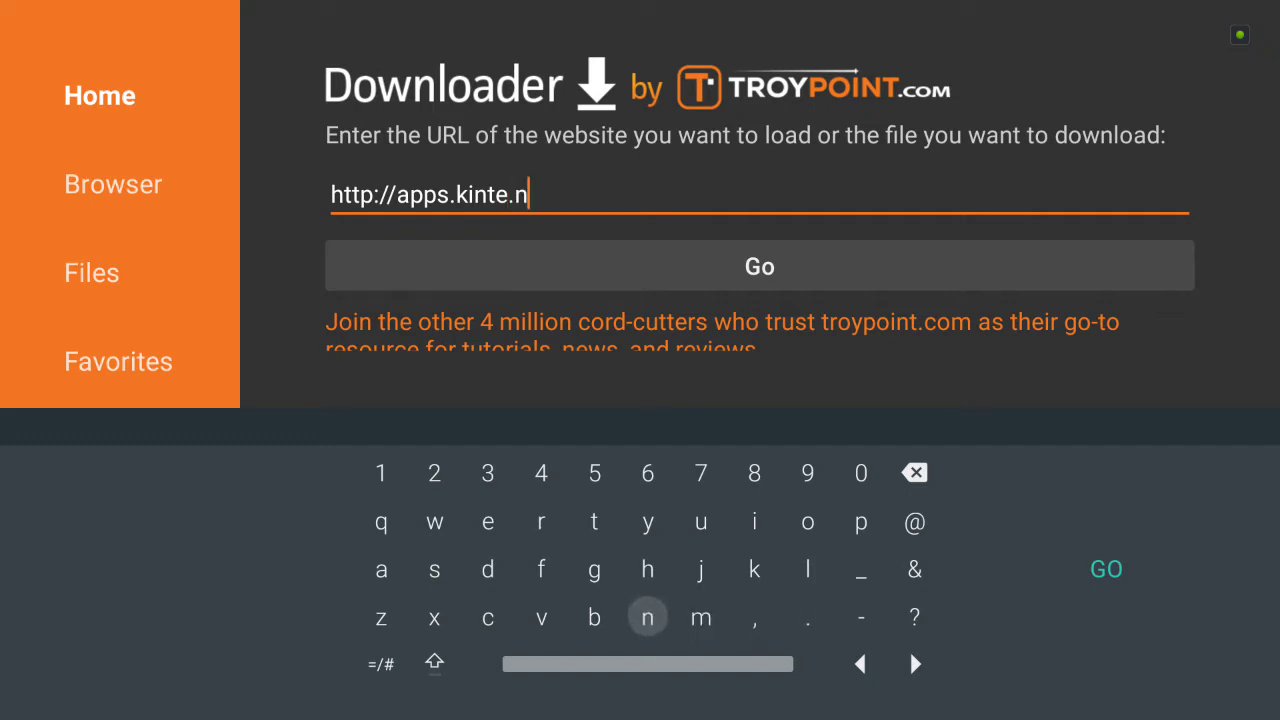
key("Up")
key("Left")
key("Left")
key("Left")
key("Up")
key("Return")
key("Right")
key("Right")
key("Return")
key("Right")
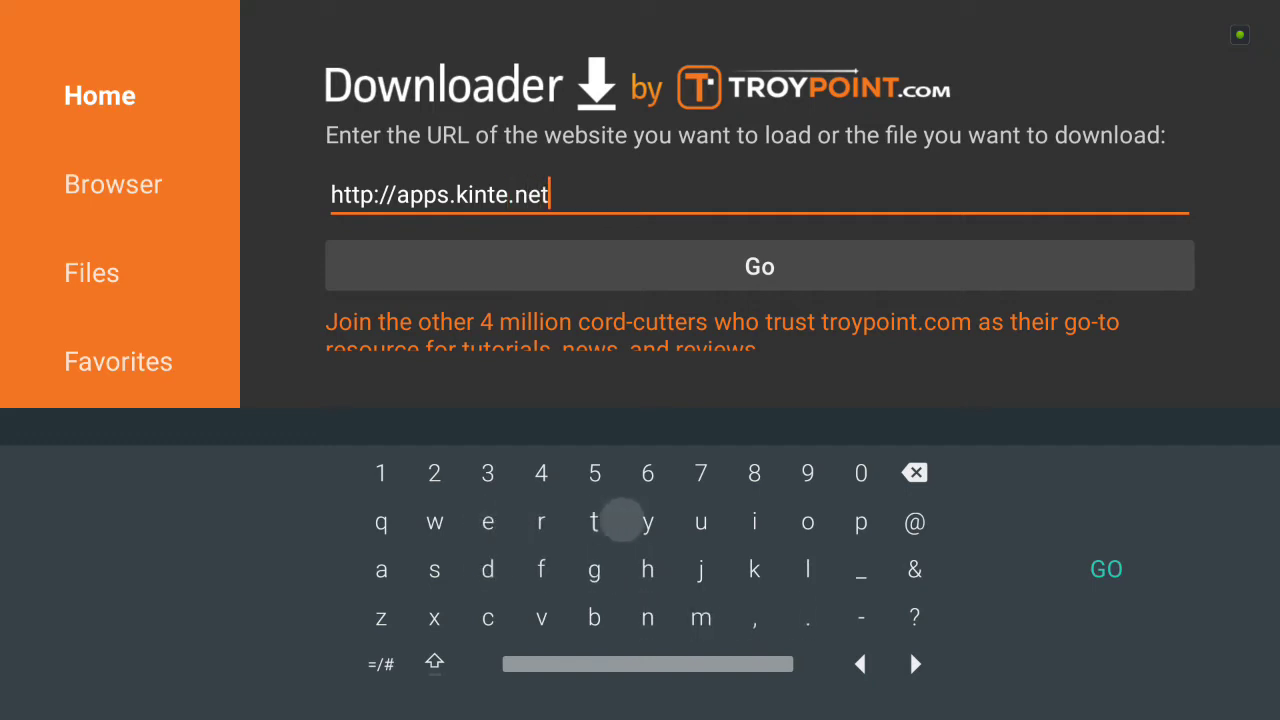
key("Right")
key("Right")
key("Right")
key("Right")
key("Right")
key("Right")
key("Right")
key("Return")
key("Return")
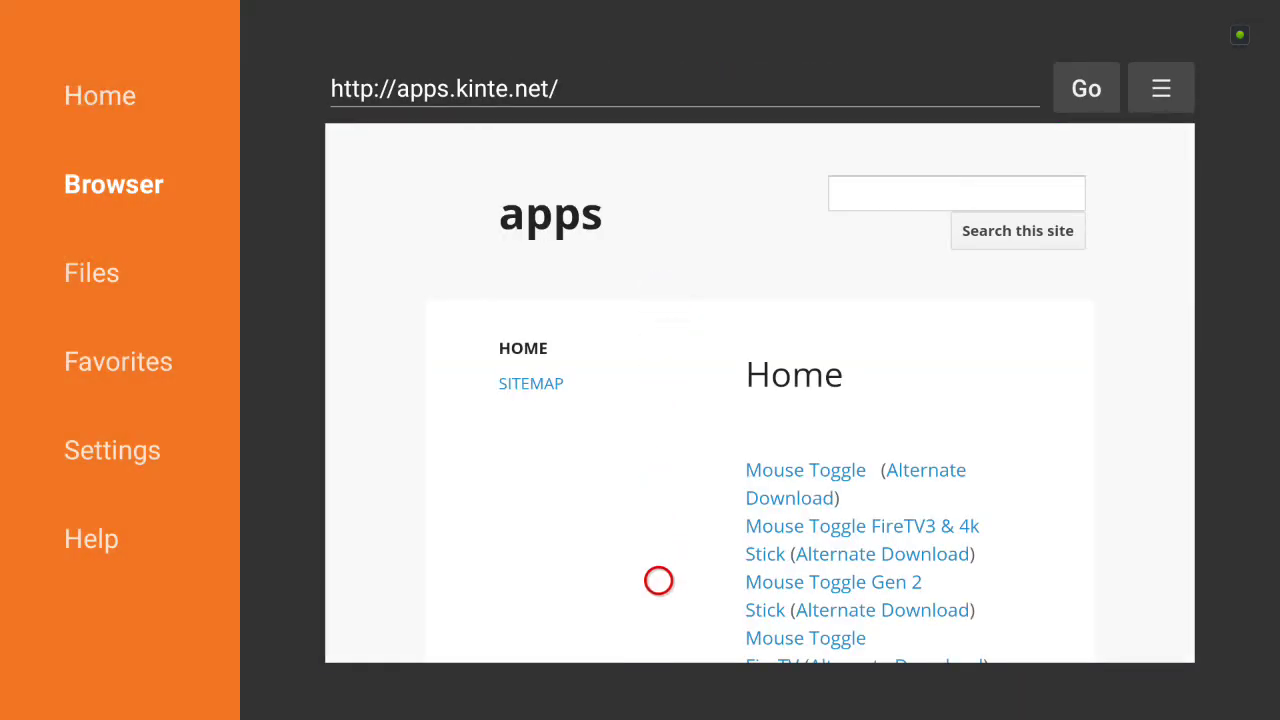
Step: Download PuffinTV11.29.18.apk from the second Puffin TV link on apps.kinte.net
scroll(658, 613, "down", 5)
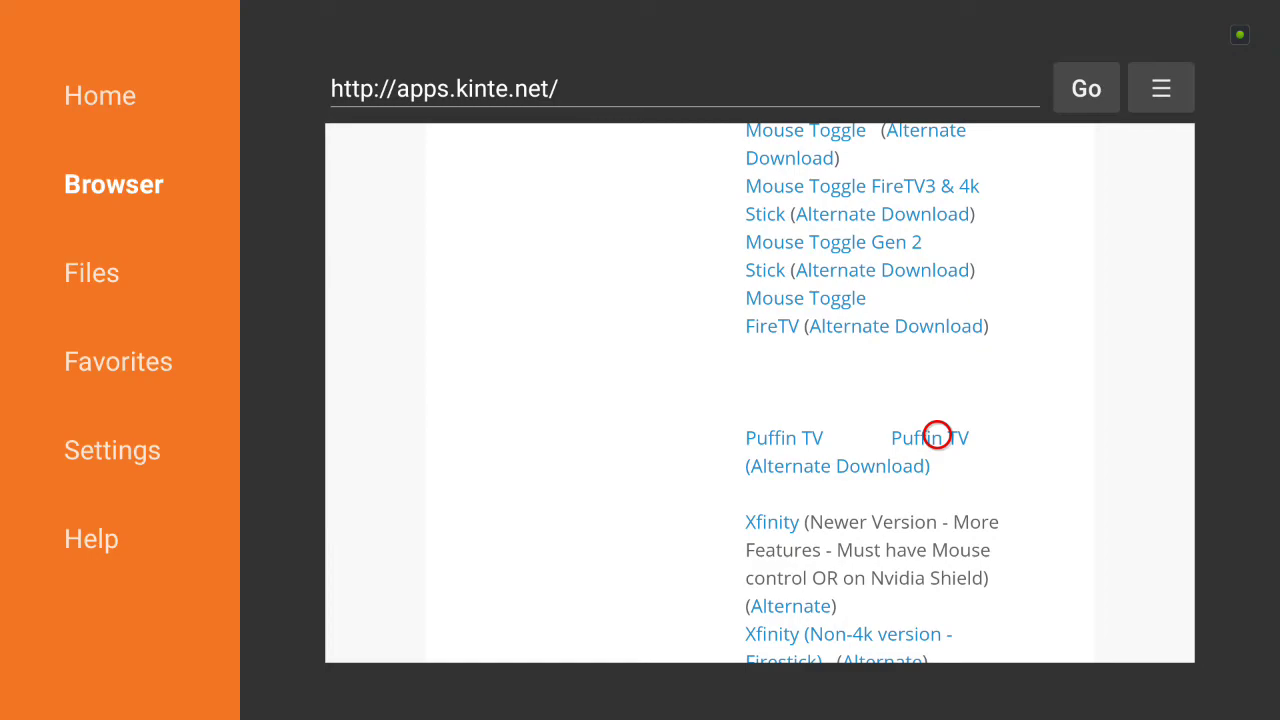
left_click(937, 436)
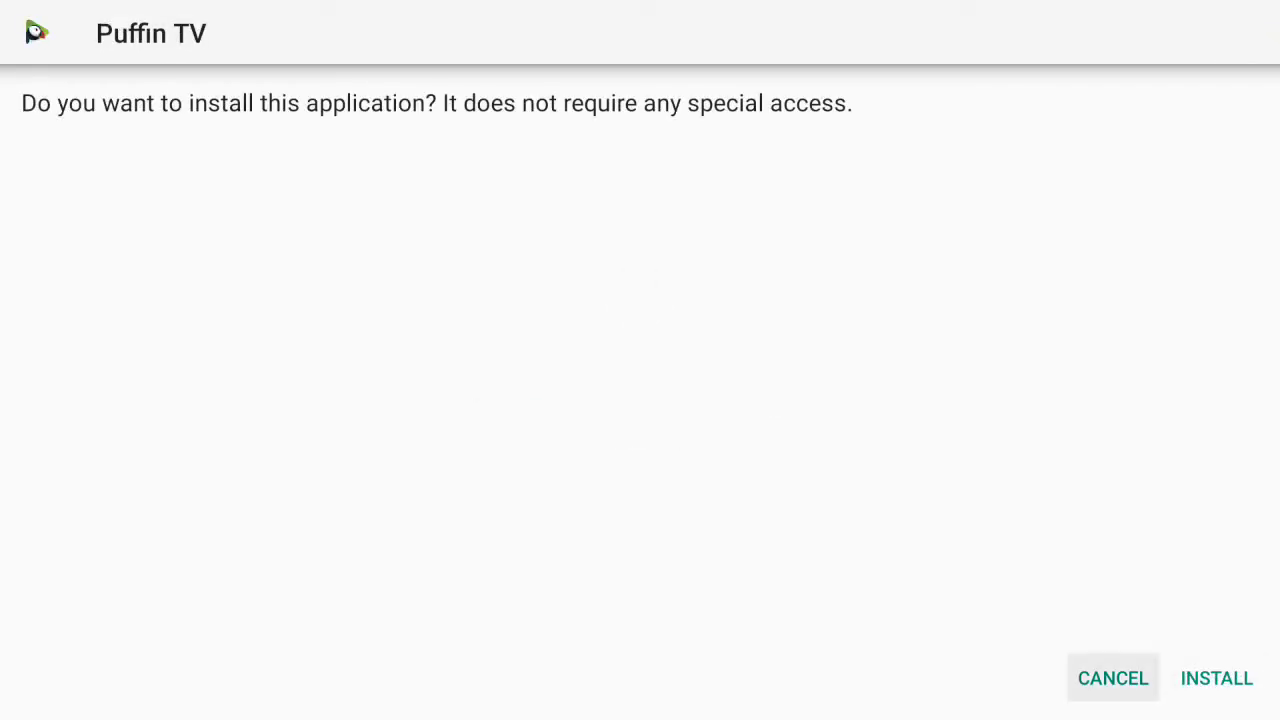
Step: Install Puffin TV and, once App installed appears, choose to open it
key("Right")
key("Return")
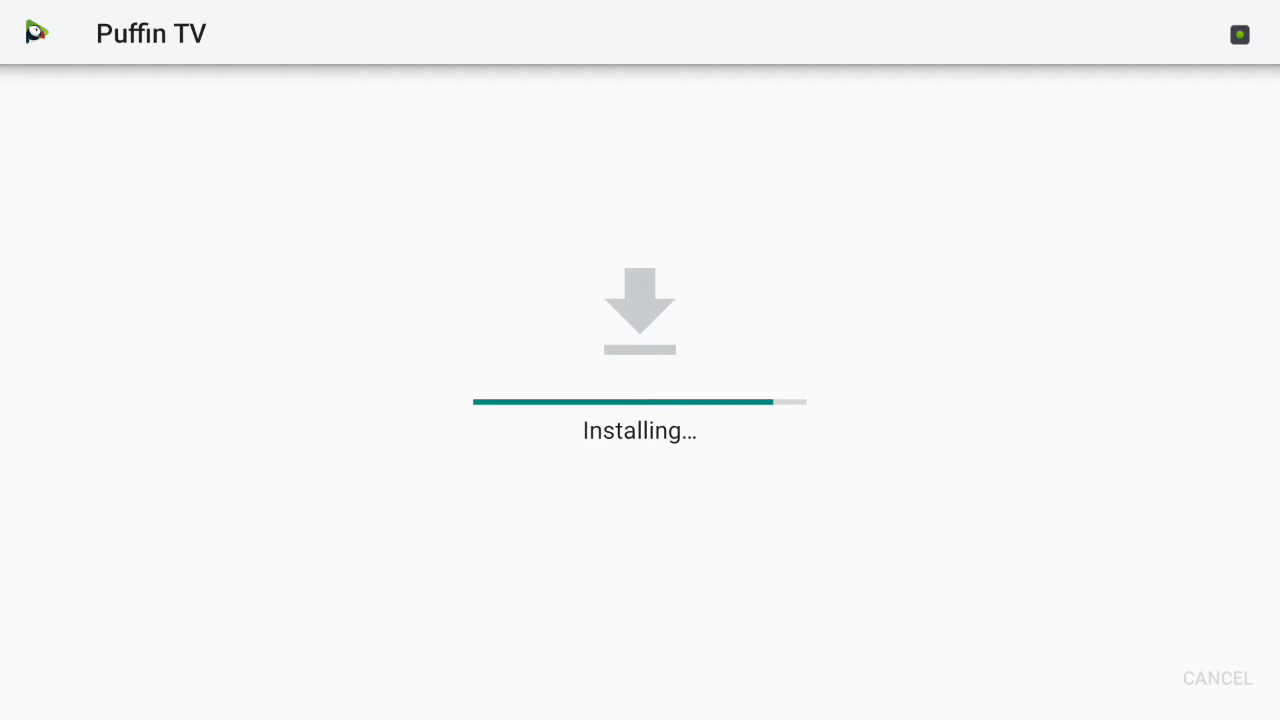
key("Right")
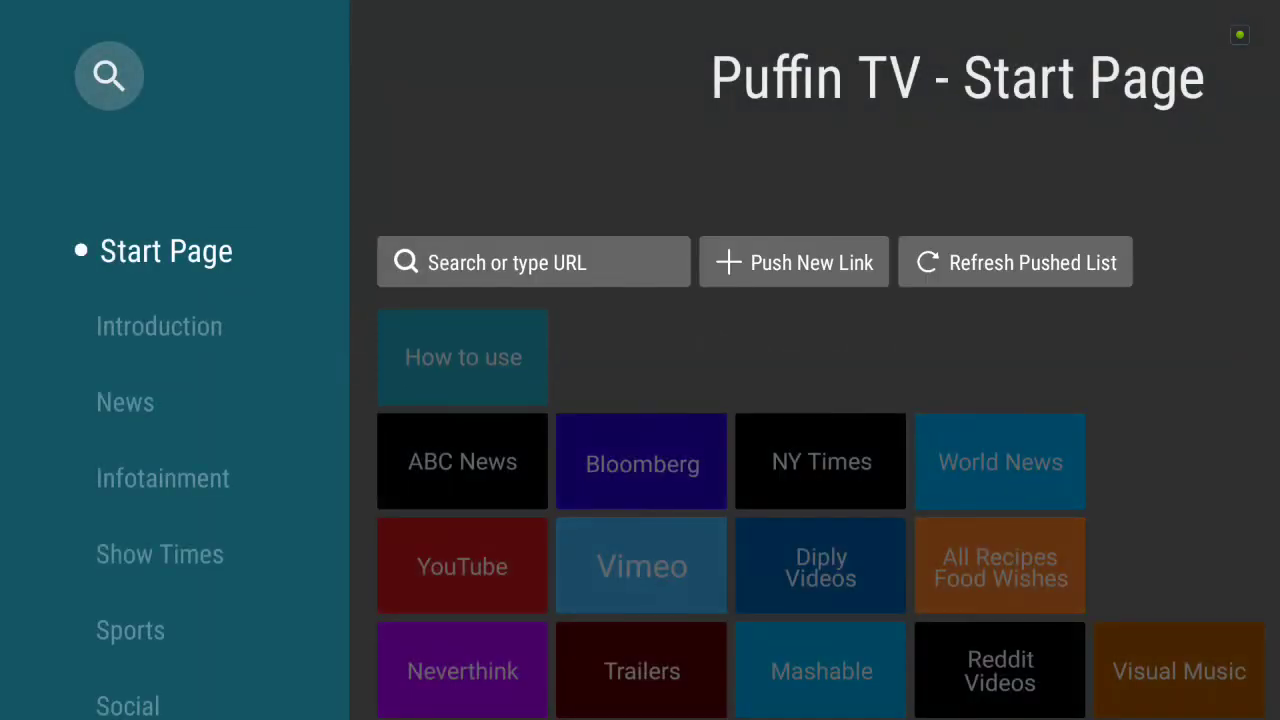
Step: Browse the Start Page tiles from Introduction to Infotainment, then return to the Search or type URL field
key("Down")
key("Up")
key("Down")
key("Down")
key("Down")
key("Right")
key("Down")
key("Down")
key("Down")
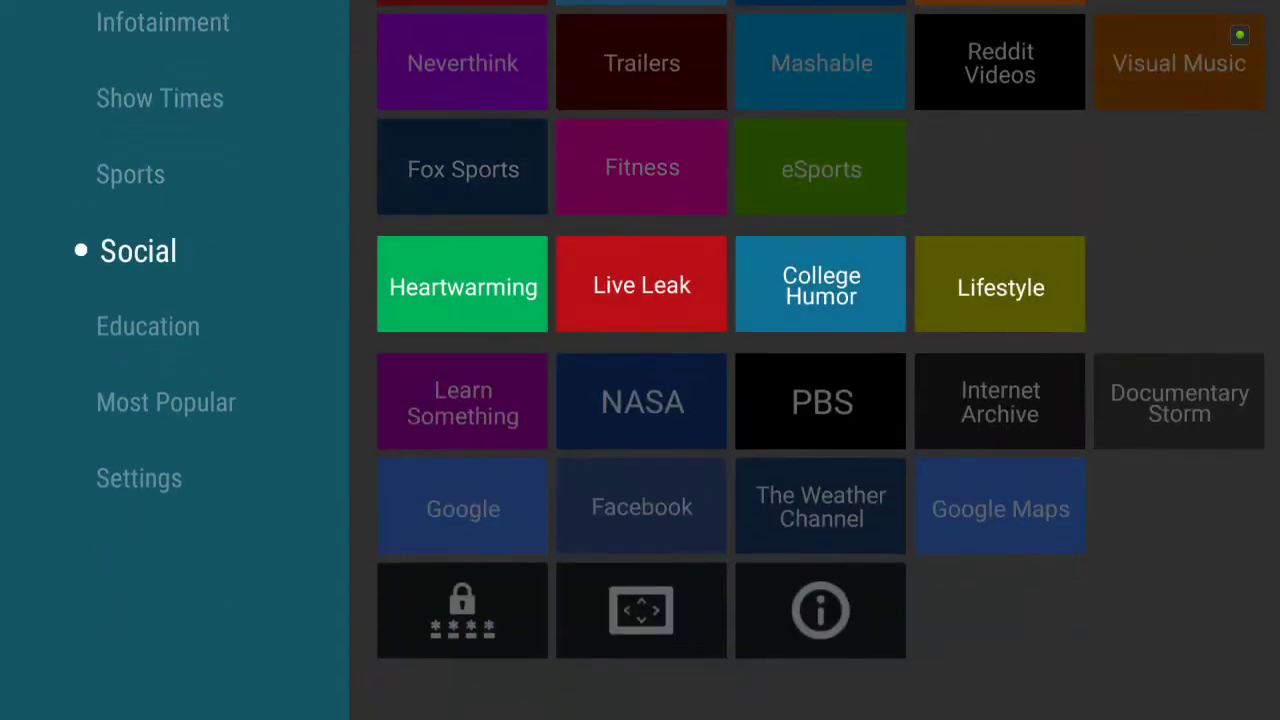
key("Up")
key("Left")
key("Up")
key("Up")
key("Up")
key("Right")
key("Right")
key("Up")
key("Up")
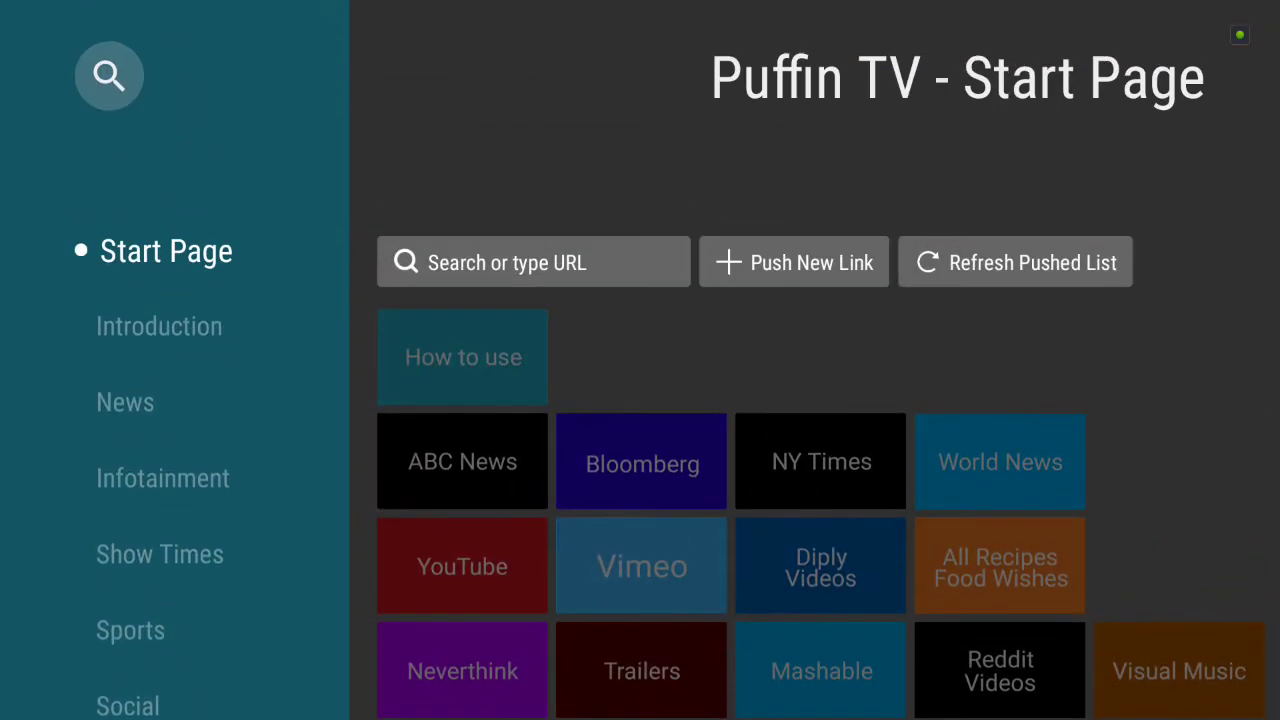
key("Right")
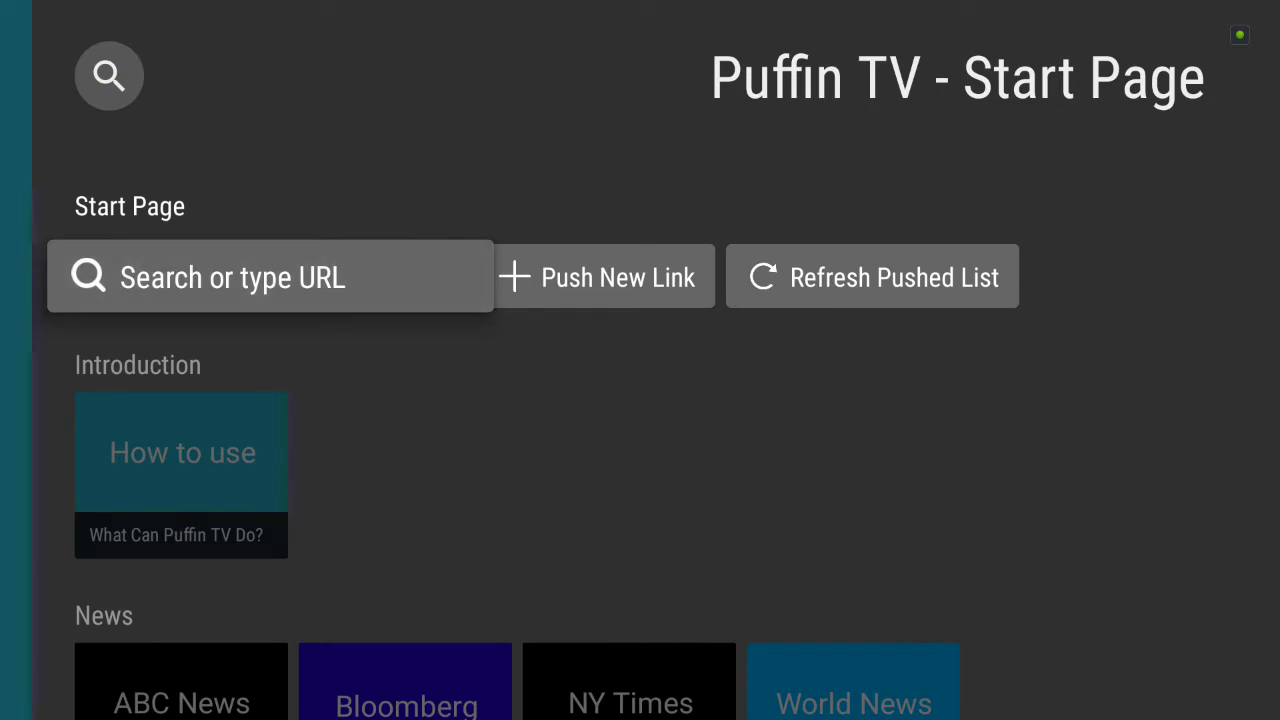
Step: Spell apps.kinte.net into Puffin TV's search box with the on-screen keyboard and submit it
key("Return")
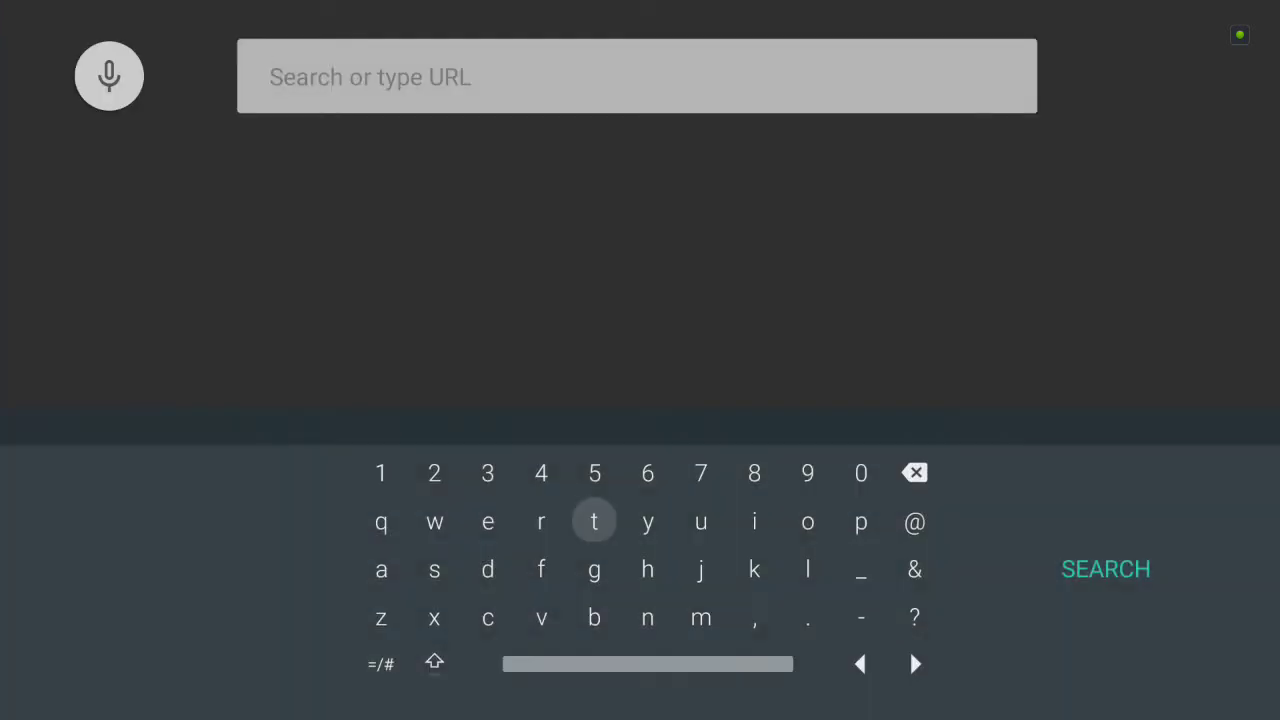
key("Down")
key("Left")
key("Left")
key("Left")
key("Left")
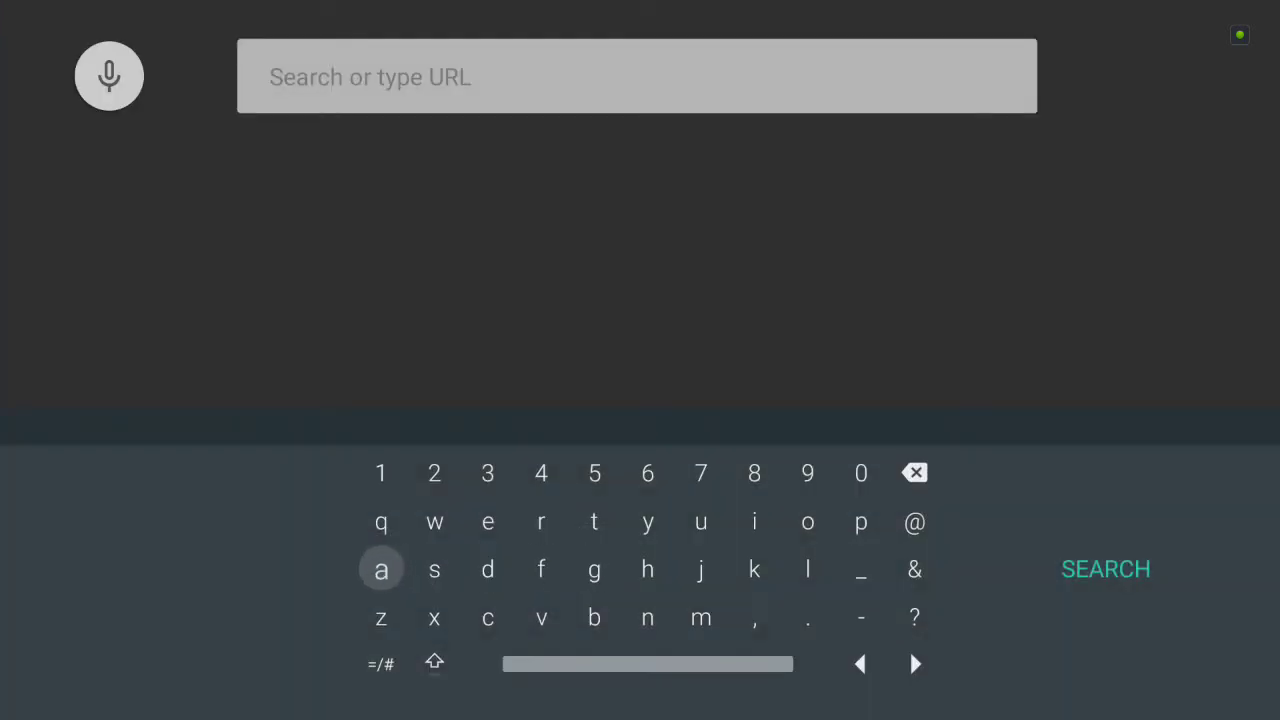
key("Return")
key("Right")
key("Right")
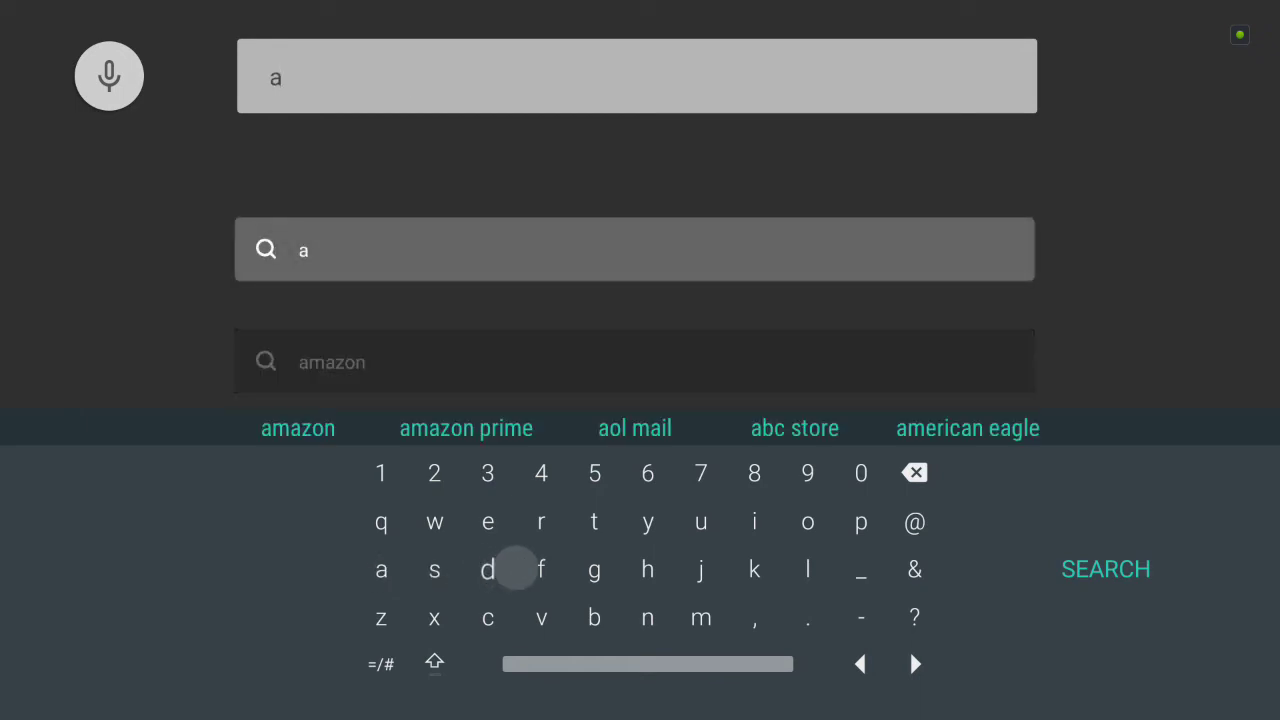
key("Right")
key("Right")
key("Right")
key("Right")
key("Right")
key("Right")
key("Up")
key("Return")
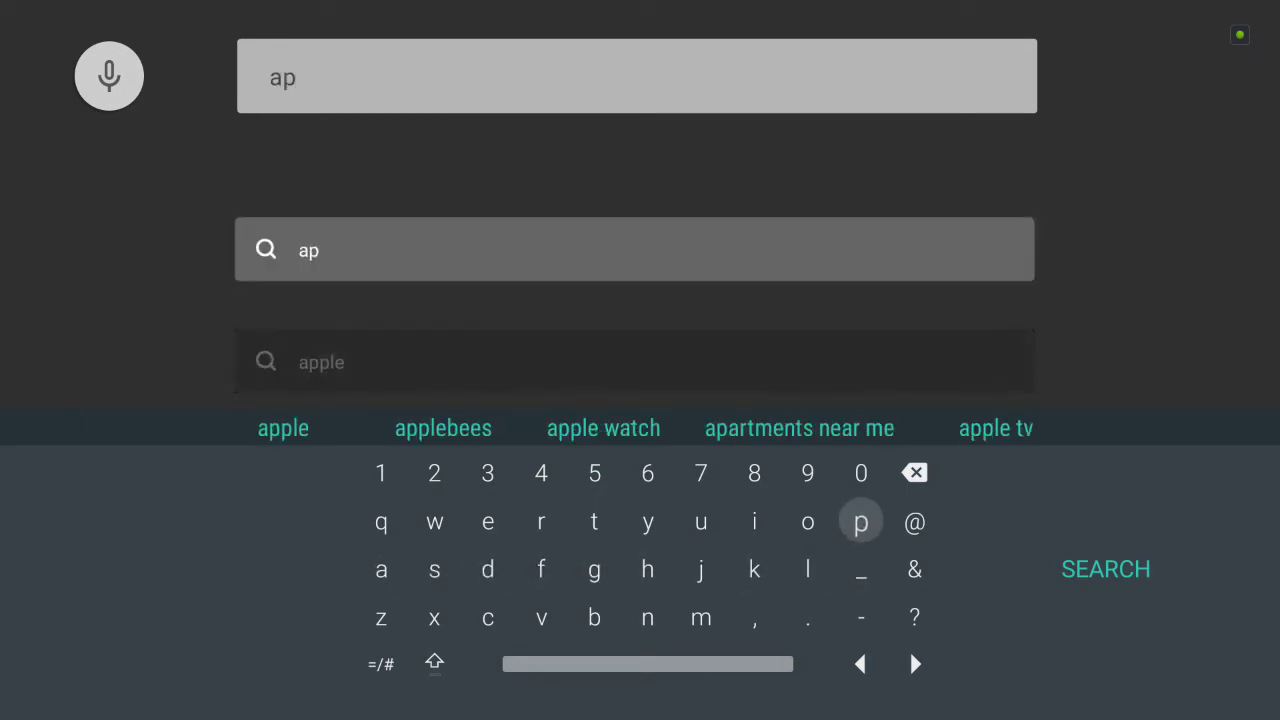
key("Return")
key("Down")
key("Left")
key("Left")
key("Left")
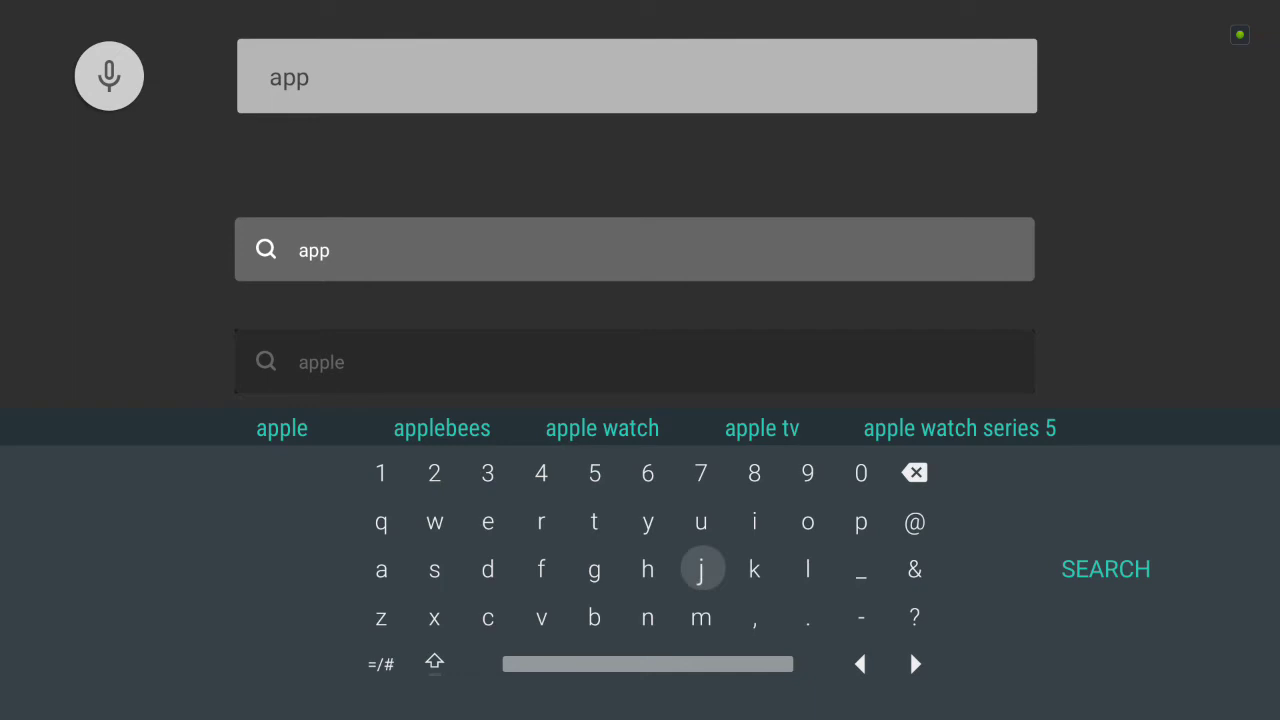
key("Left")
key("Left")
key("Left")
key("Left")
key("Left")
key("Return")
key("Right")
key("Right")
key("Right")
key("Right")
key("Right")
key("Right")
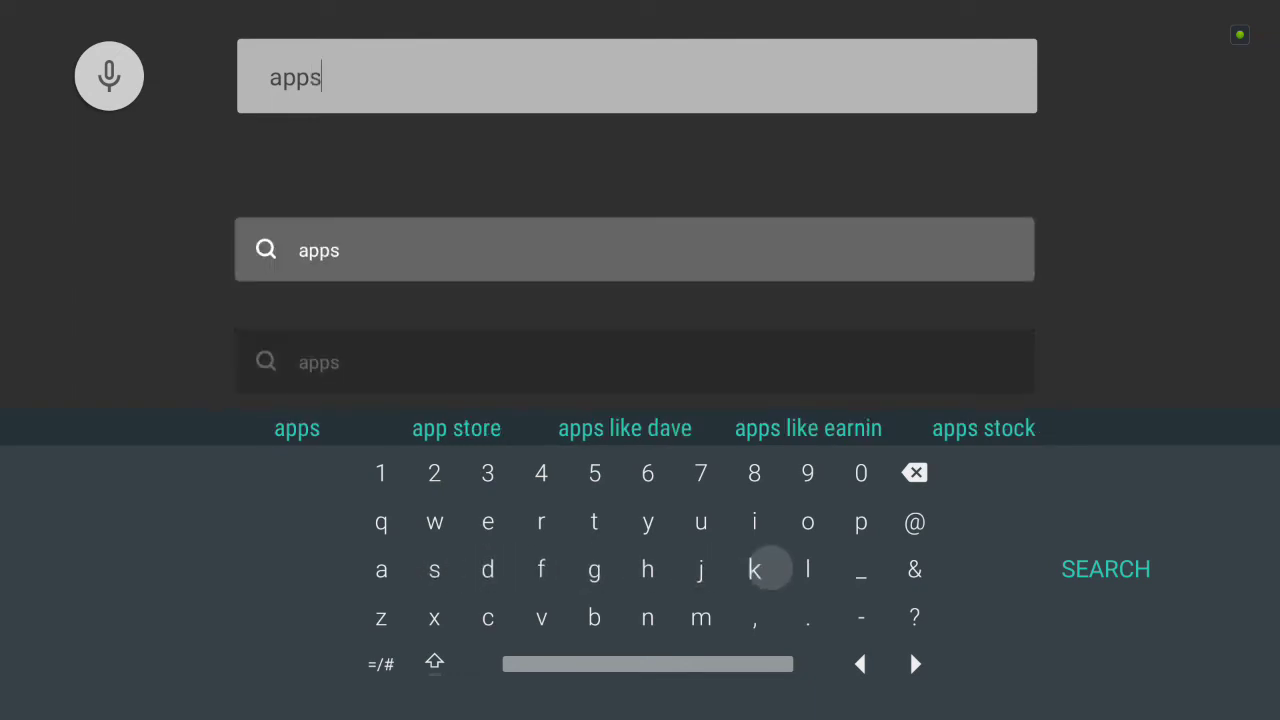
key("Right")
key("Right")
key("Down")
key("Left")
key("Return")
key("Up")
key("Up")
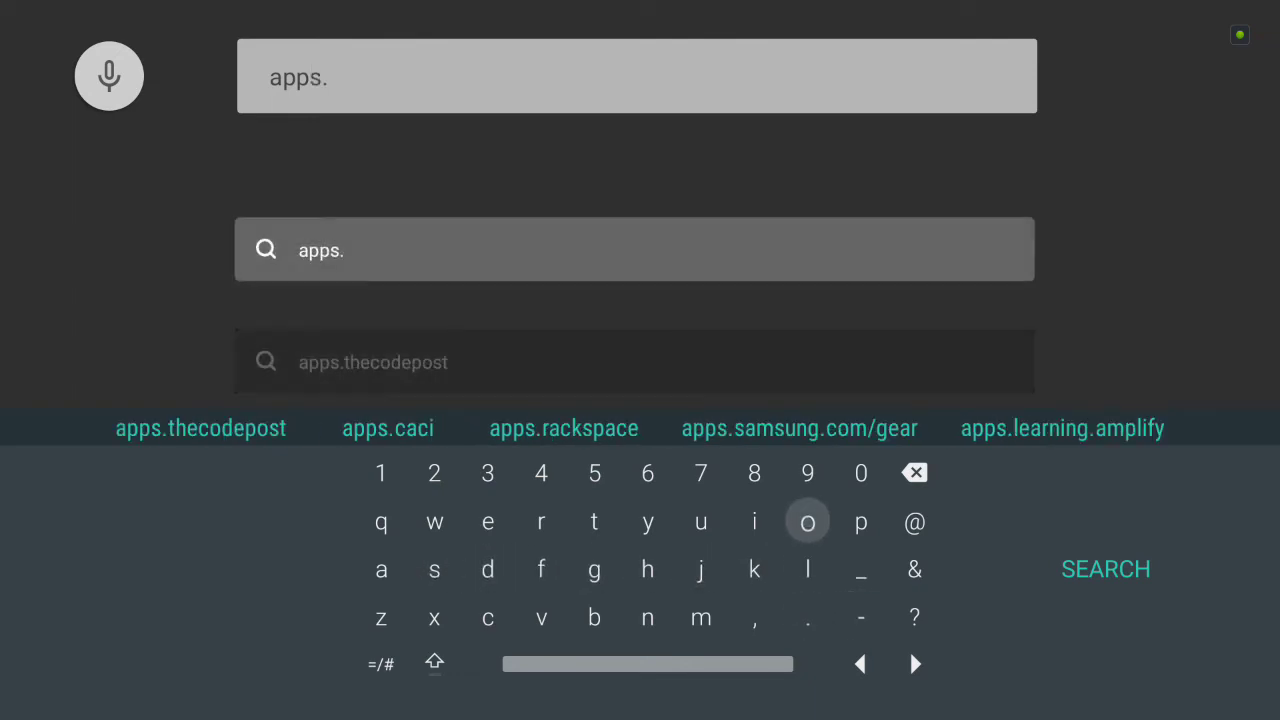
key("Left")
key("Down")
key("Return")
key("Up")
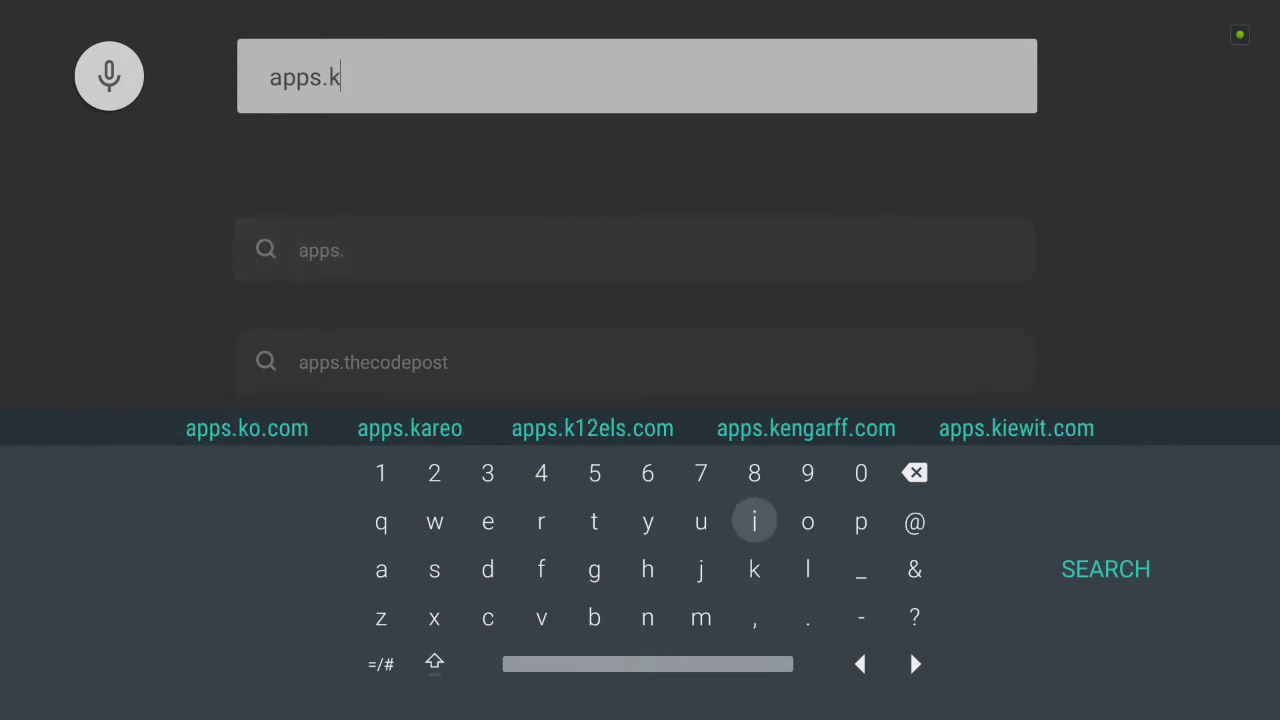
key("Return")
key("Down")
key("Left")
key("Left")
key("Down")
key("Return")
key("Up")
key("Up")
key("Left")
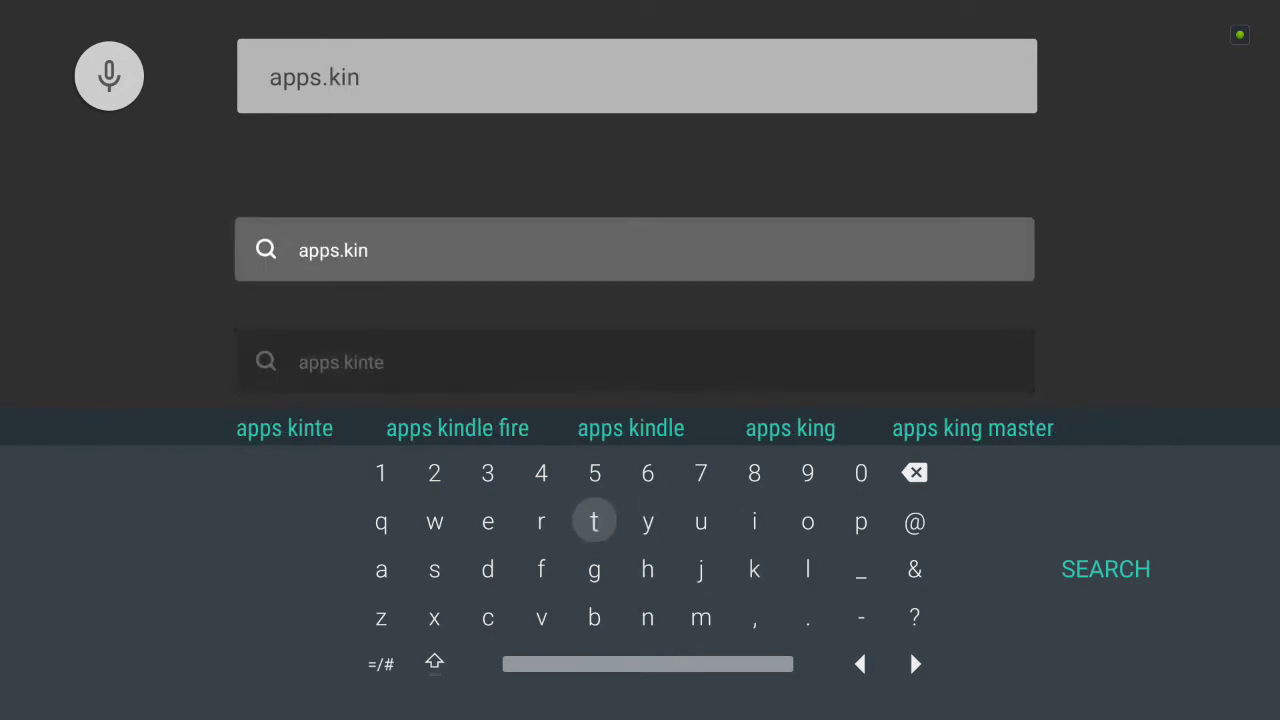
key("Return")
key("Left")
key("Left")
key("Left")
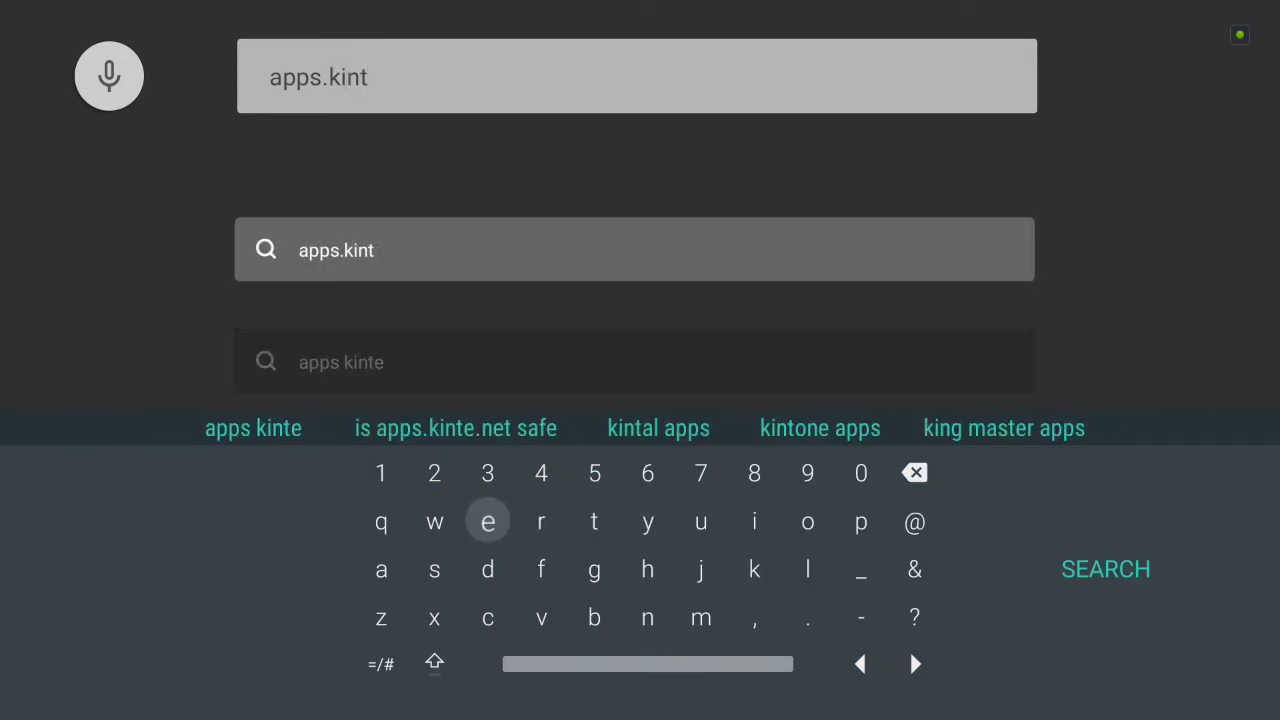
key("Return")
key("Right")
key("Right")
key("Down")
key("Down")
key("Right")
key("Right")
key("Right")
key("Right")
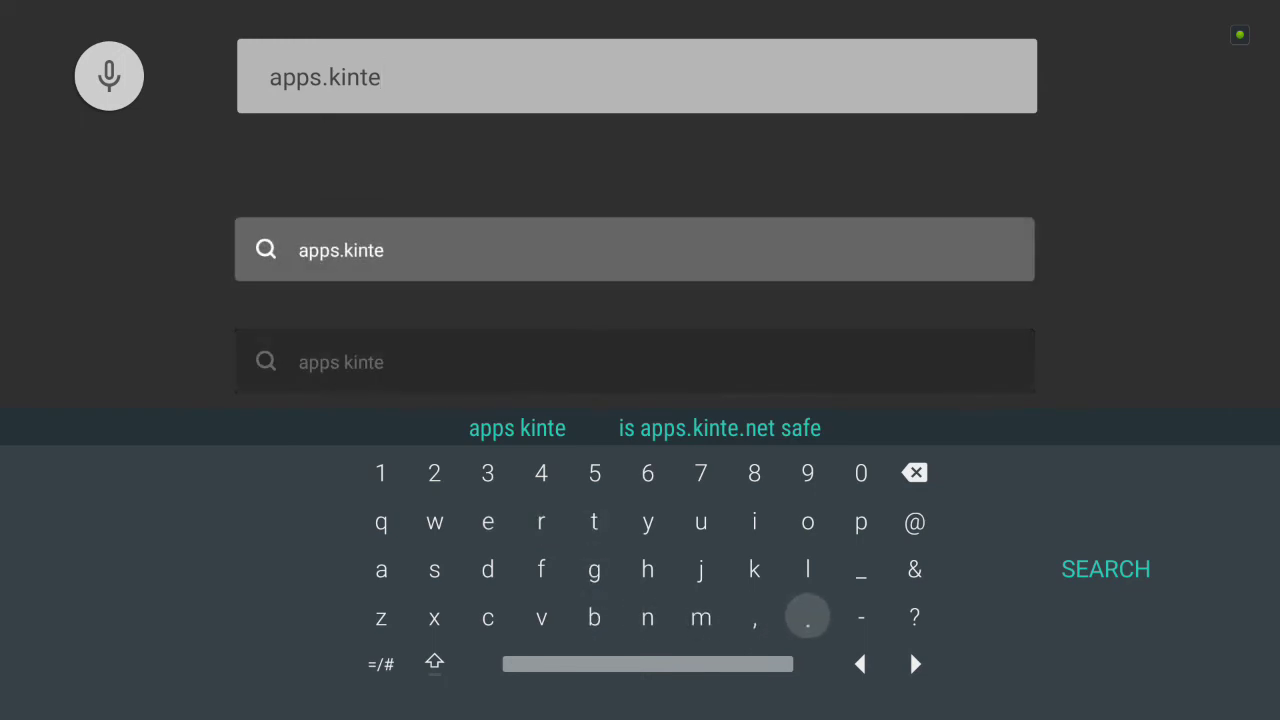
key("Return")
key("Left")
key("Left")
key("Left")
key("Return")
key("Up")
key("Left")
key("Left")
key("Left")
key("Up")
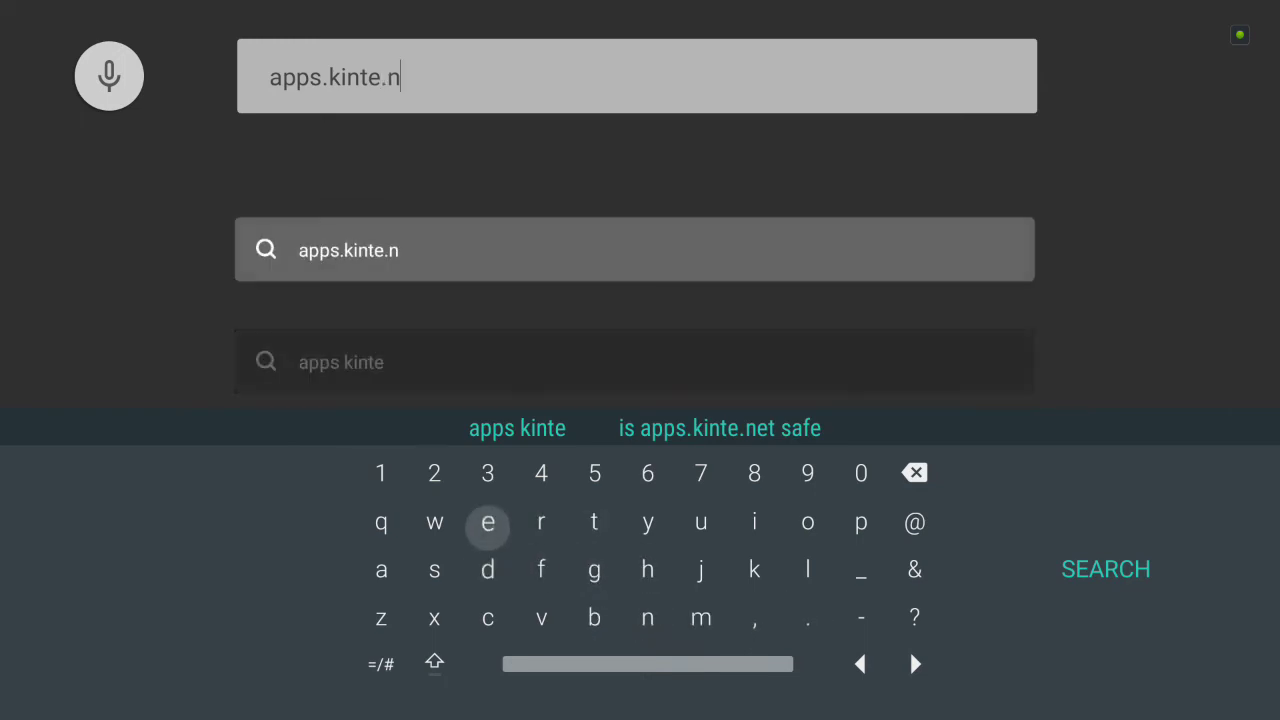
key("Return")
key("Right")
key("Right")
key("Return")
key("Down")
key("Right")
key("Right")
key("Right")
key("Right")
key("Right")
key("Right")
key("Right")
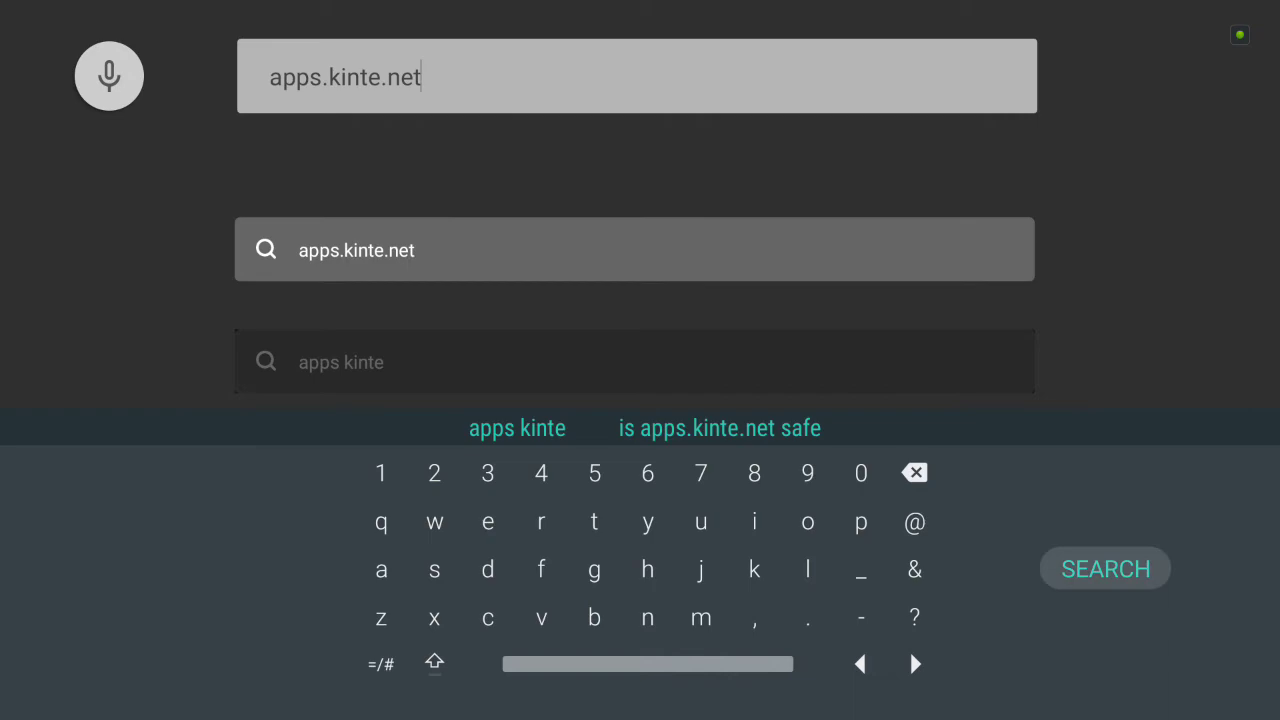
key("Return")
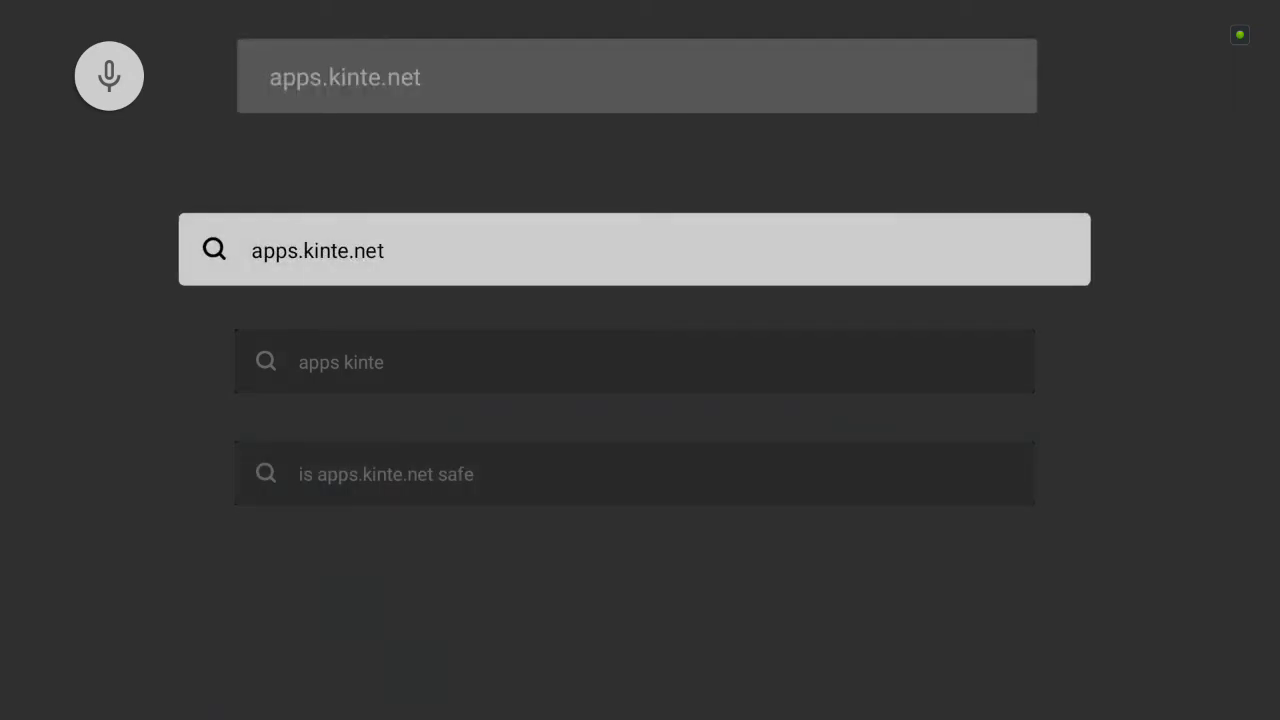
Step: Load the apps.kinte.net suggestion and scroll down to the Off the Hook link
key("Return")
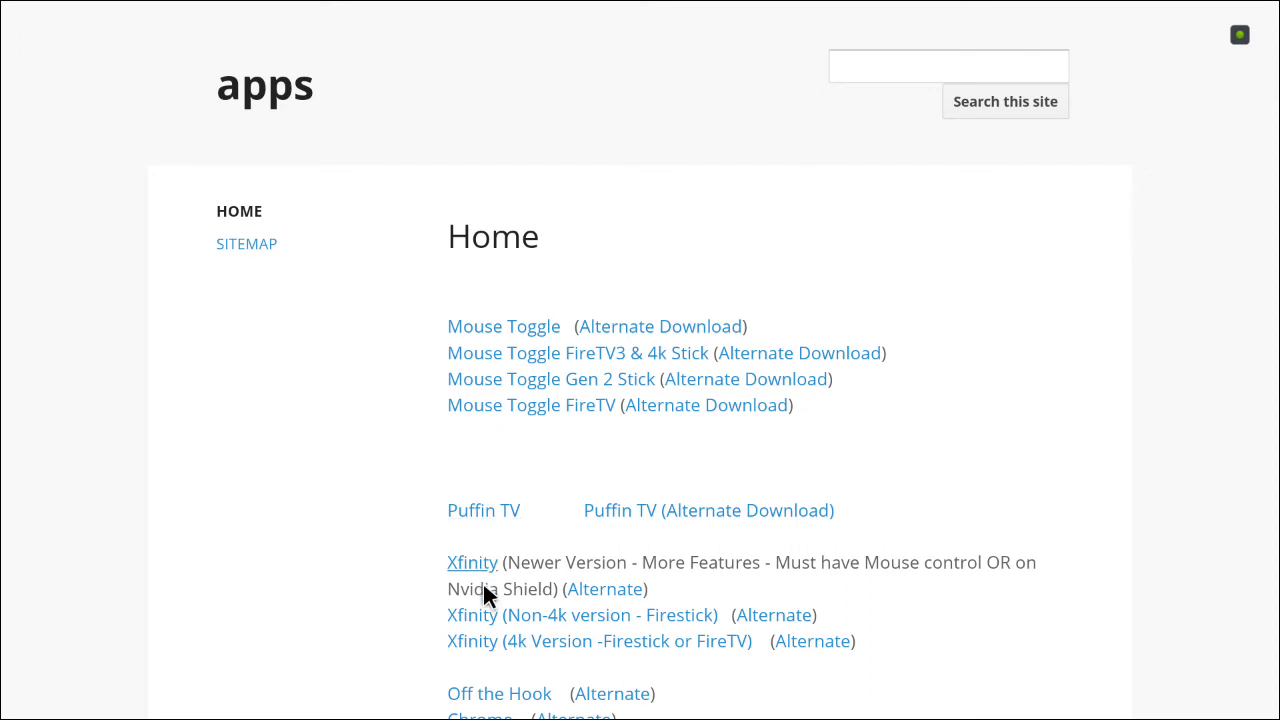
scroll(494, 697, "down", 5)
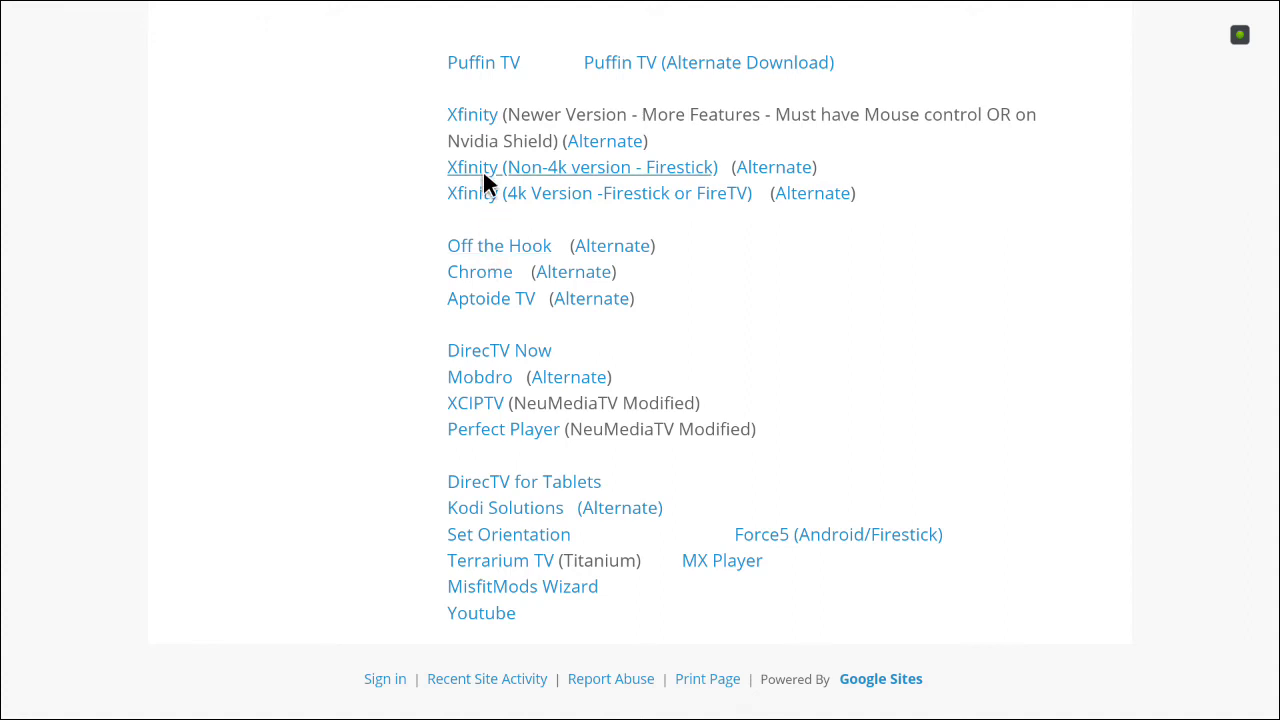
Step: Download Off The Hook.apk (28M) from Google Drive, accepting the new page, virus warning and file access
left_click(483, 245)
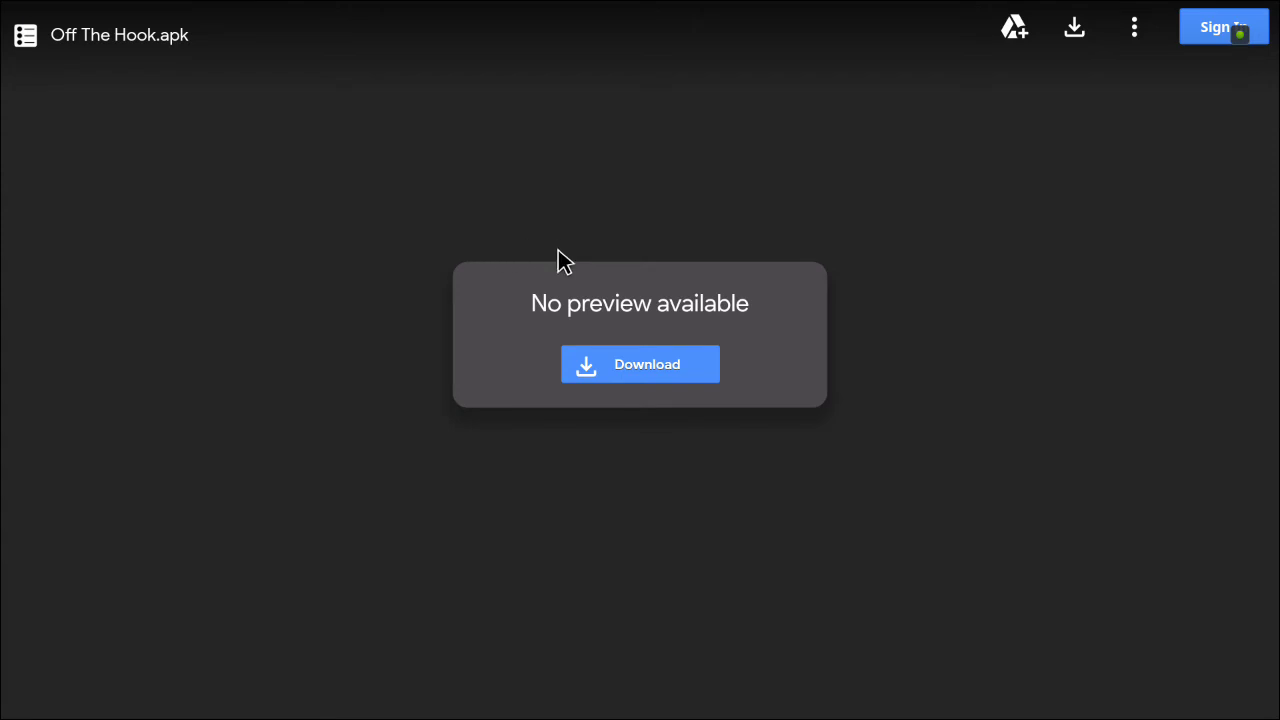
left_click(611, 358)
key("Right")
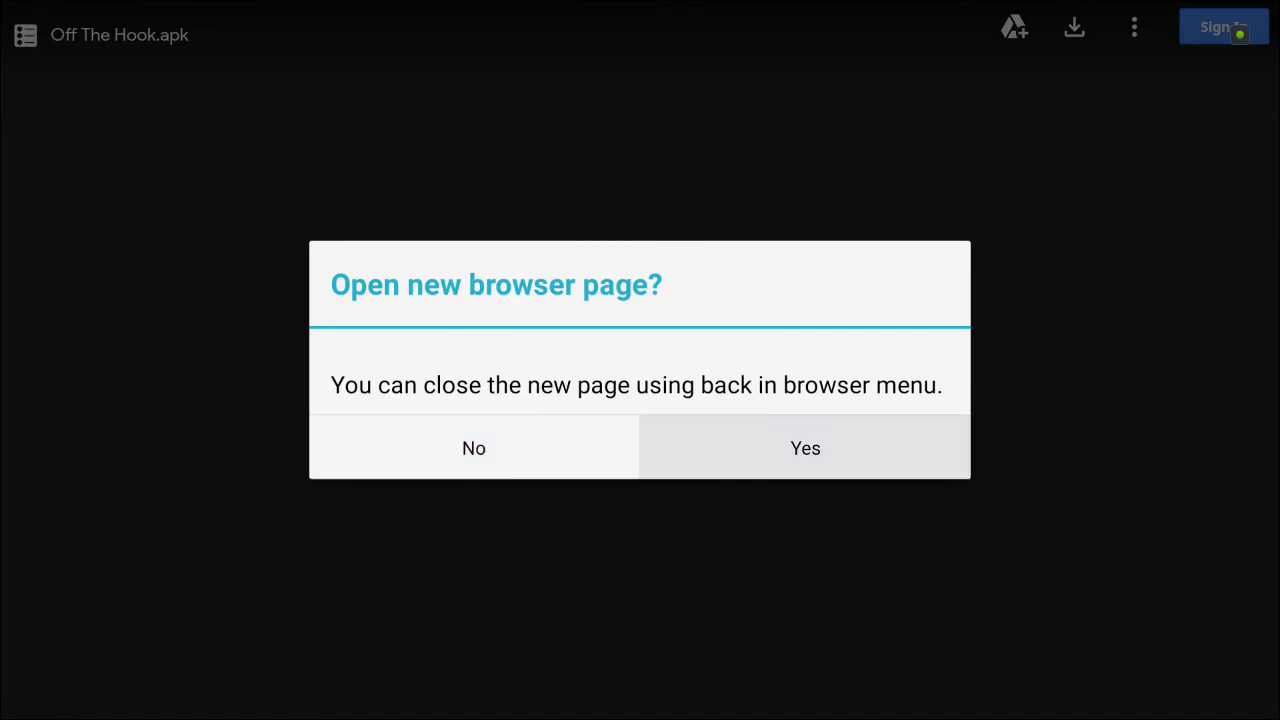
key("Return")
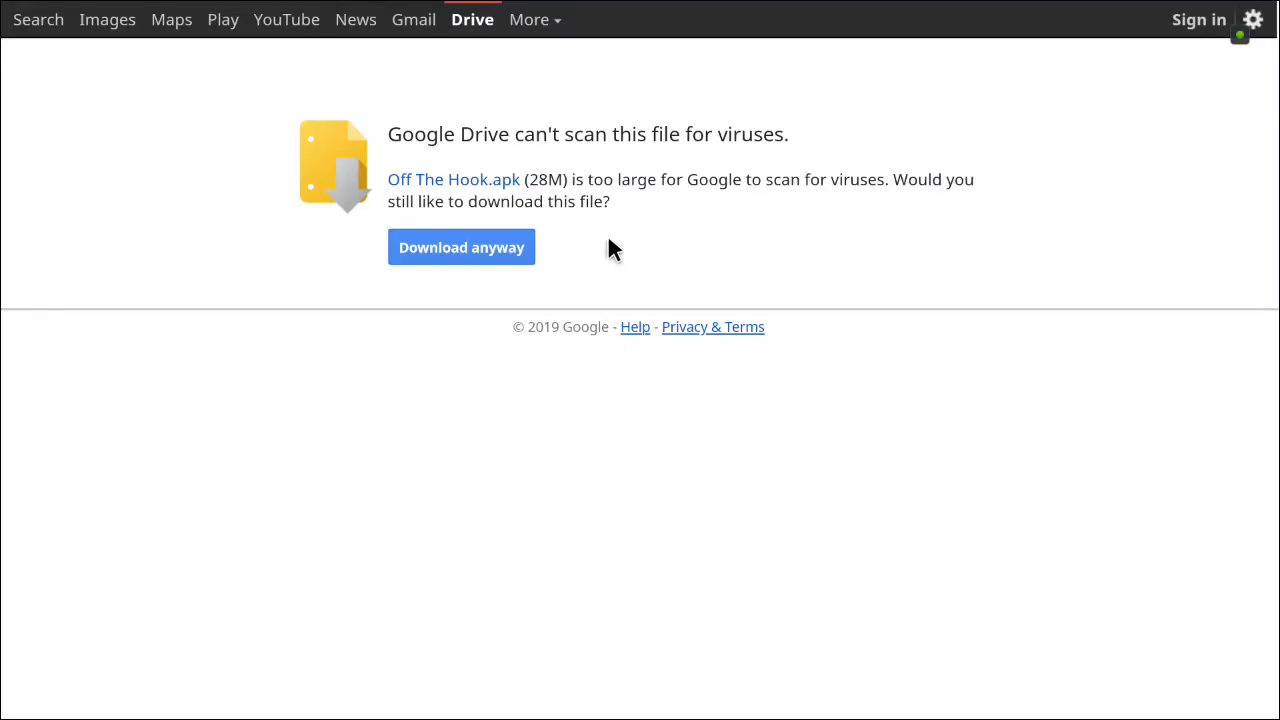
left_click(490, 248)
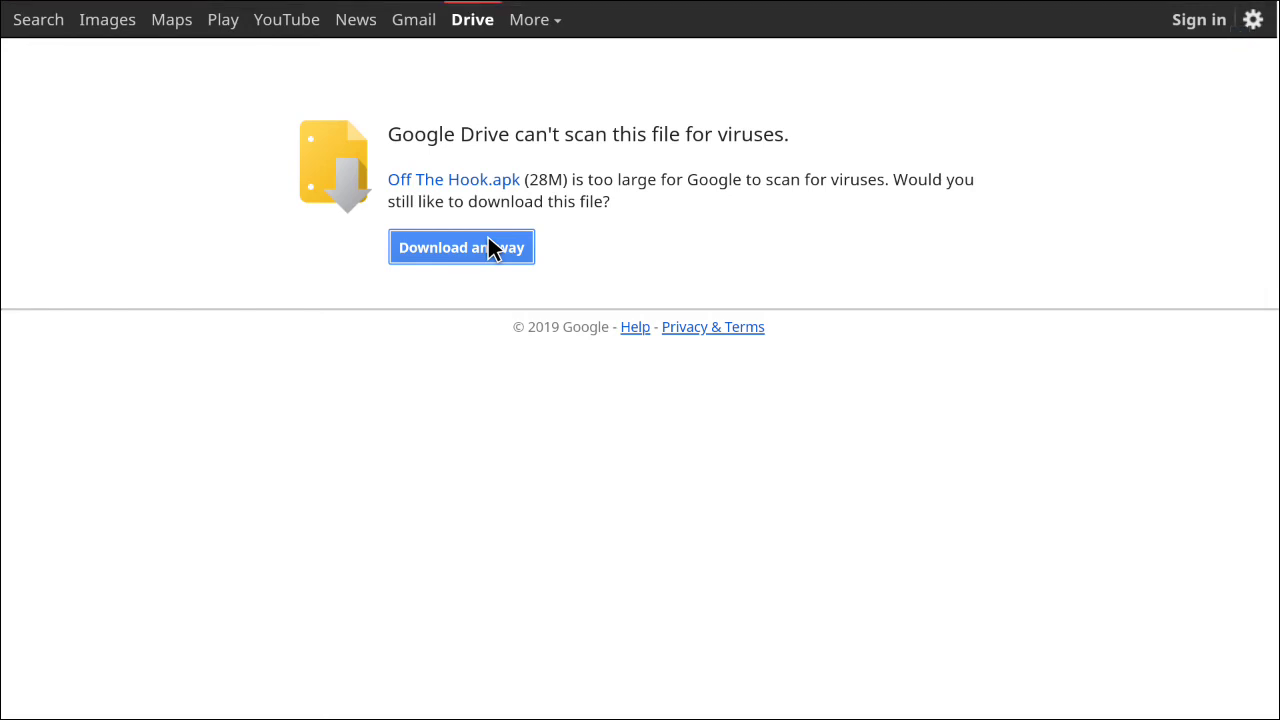
key("Return")
key("Menu")
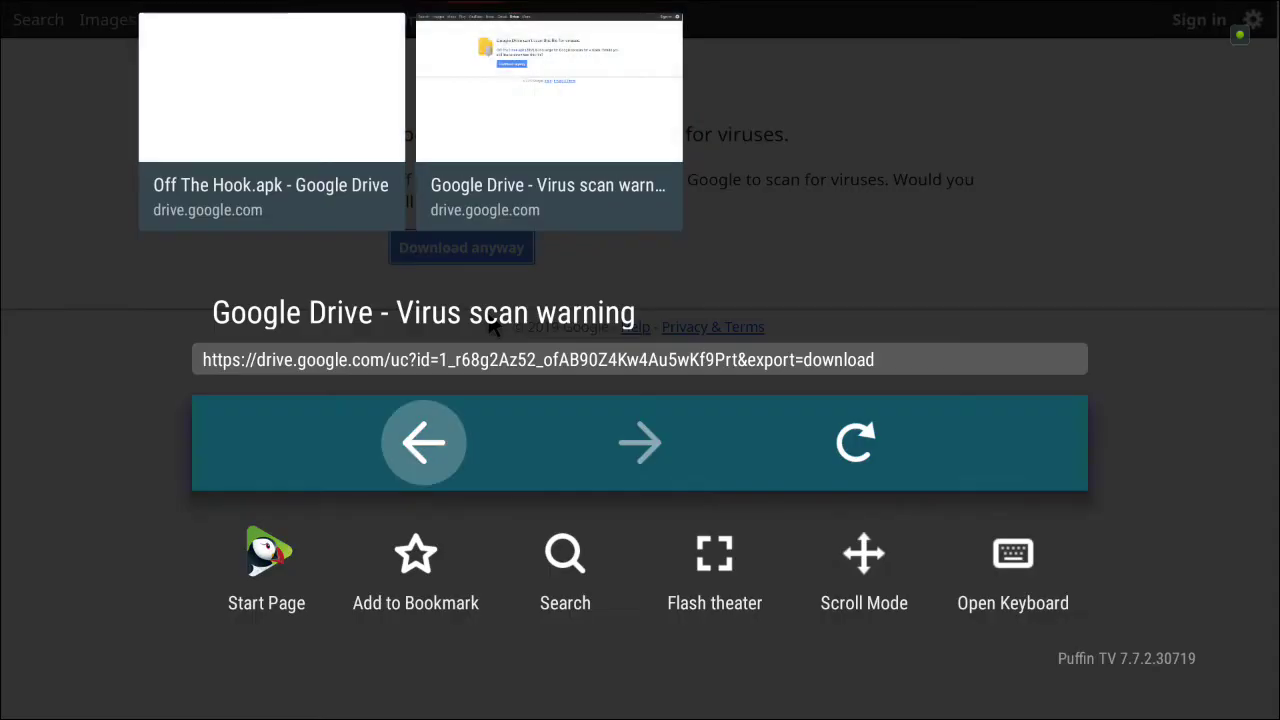
Step: Go to the Start Page's Downloads and open Off The Hook (1).apk to install it
key("Escape")
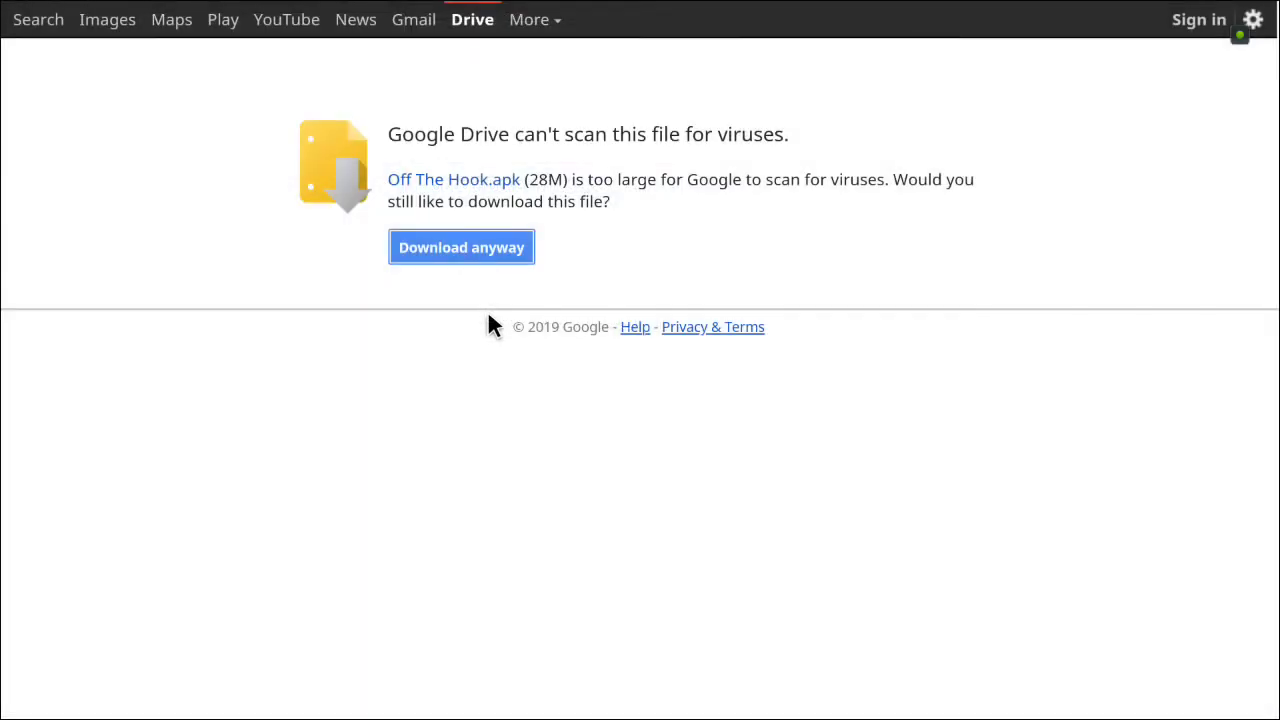
key("Menu")
key("Down")
key("Left")
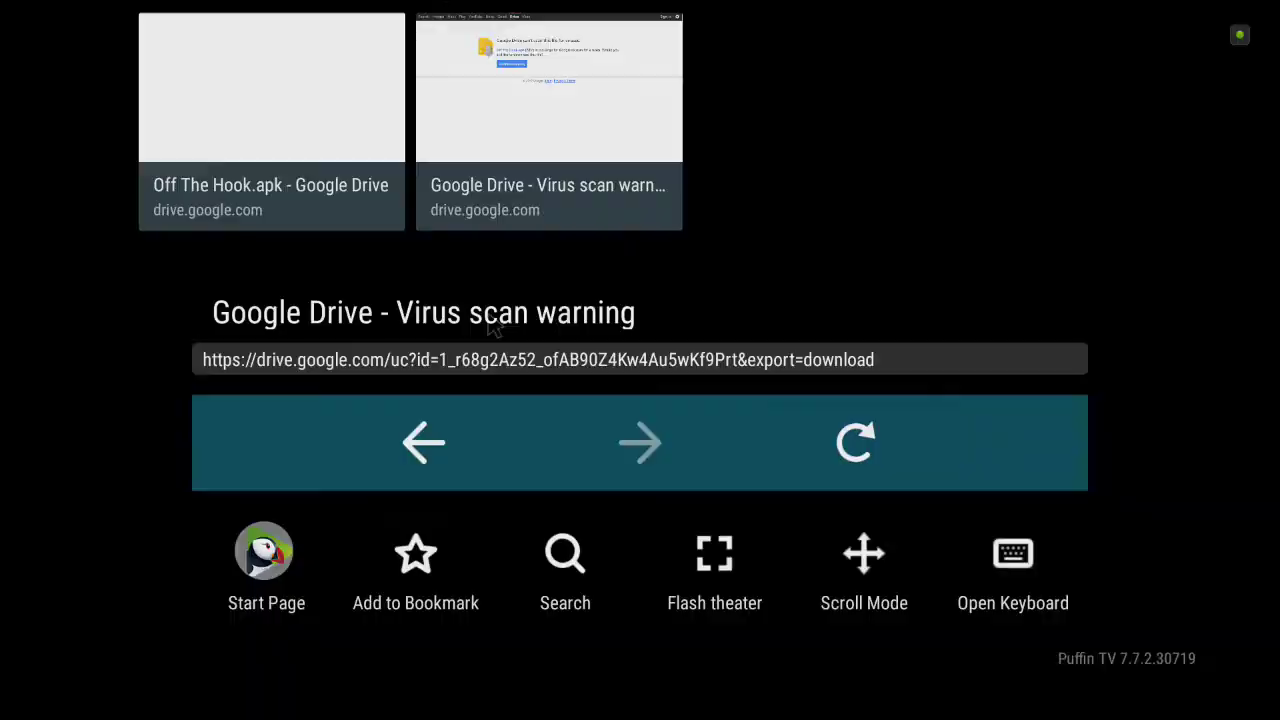
key("Return")
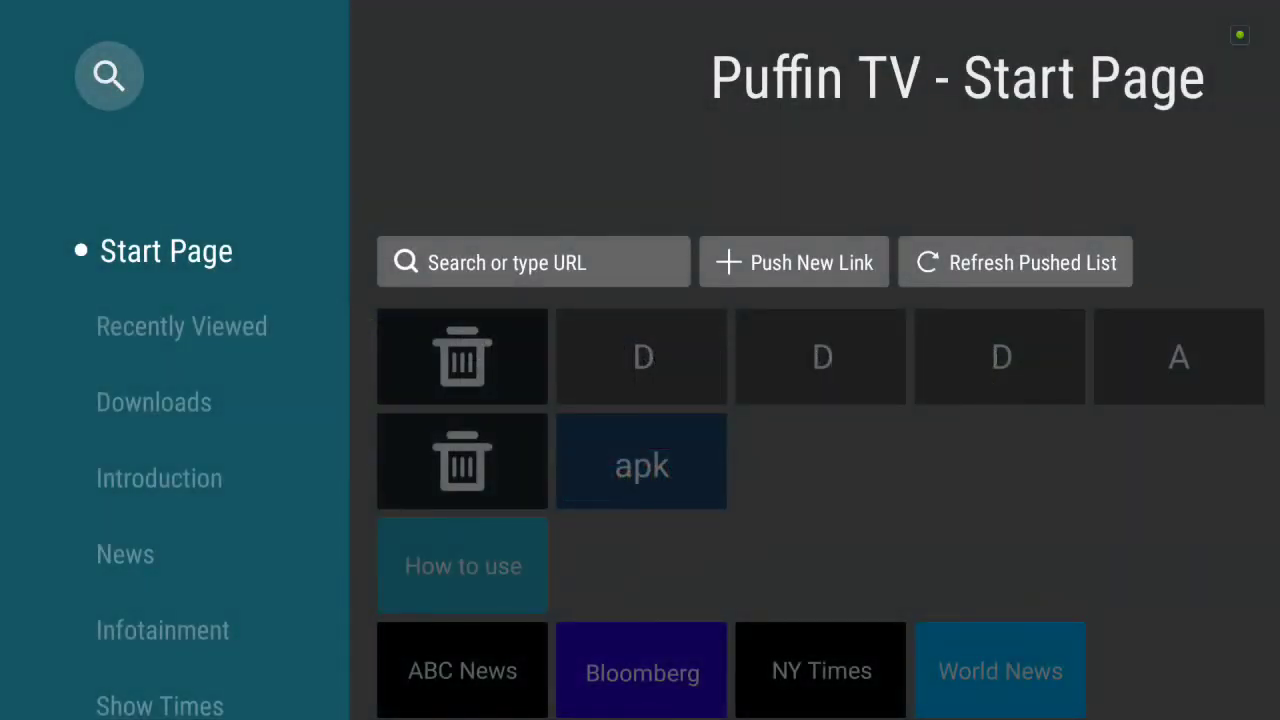
key("Down")
key("Down")
key("Right")
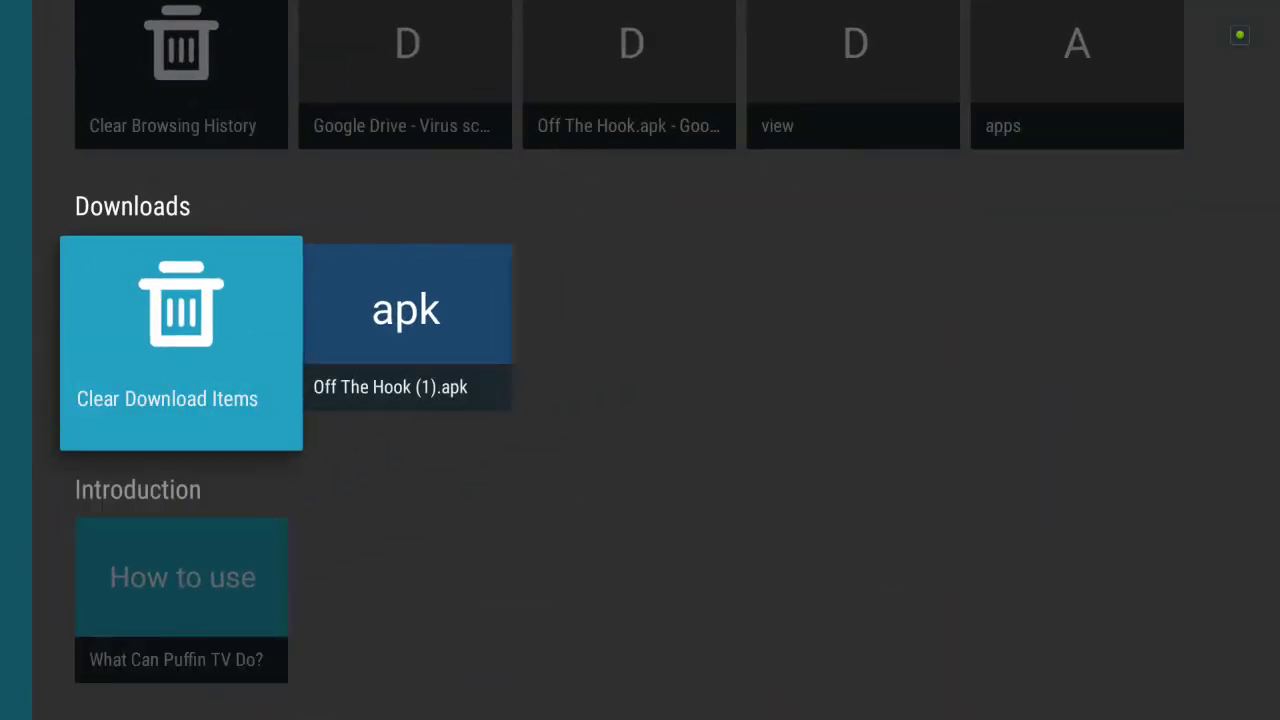
key("Right")
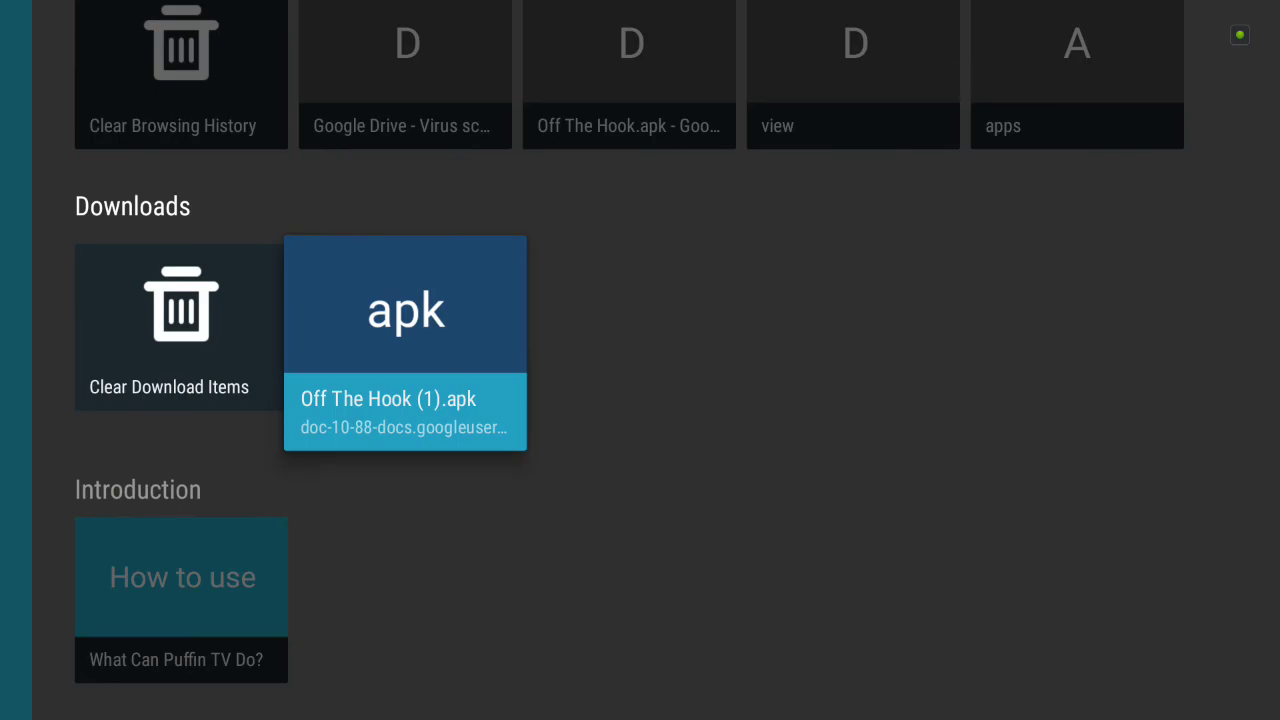
key("Return")
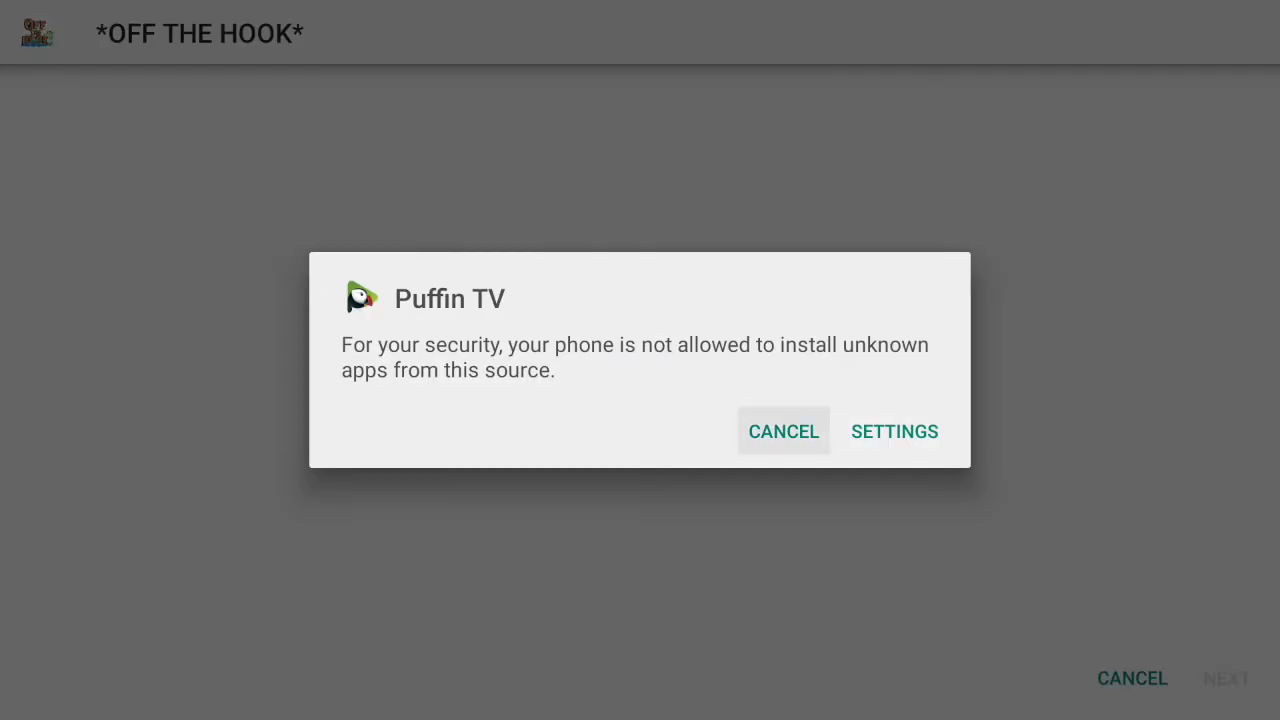
Step: Switch on Puffin TV's permission to install unknown apps in Settings, then return to Downloads
key("Right")
key("Return")
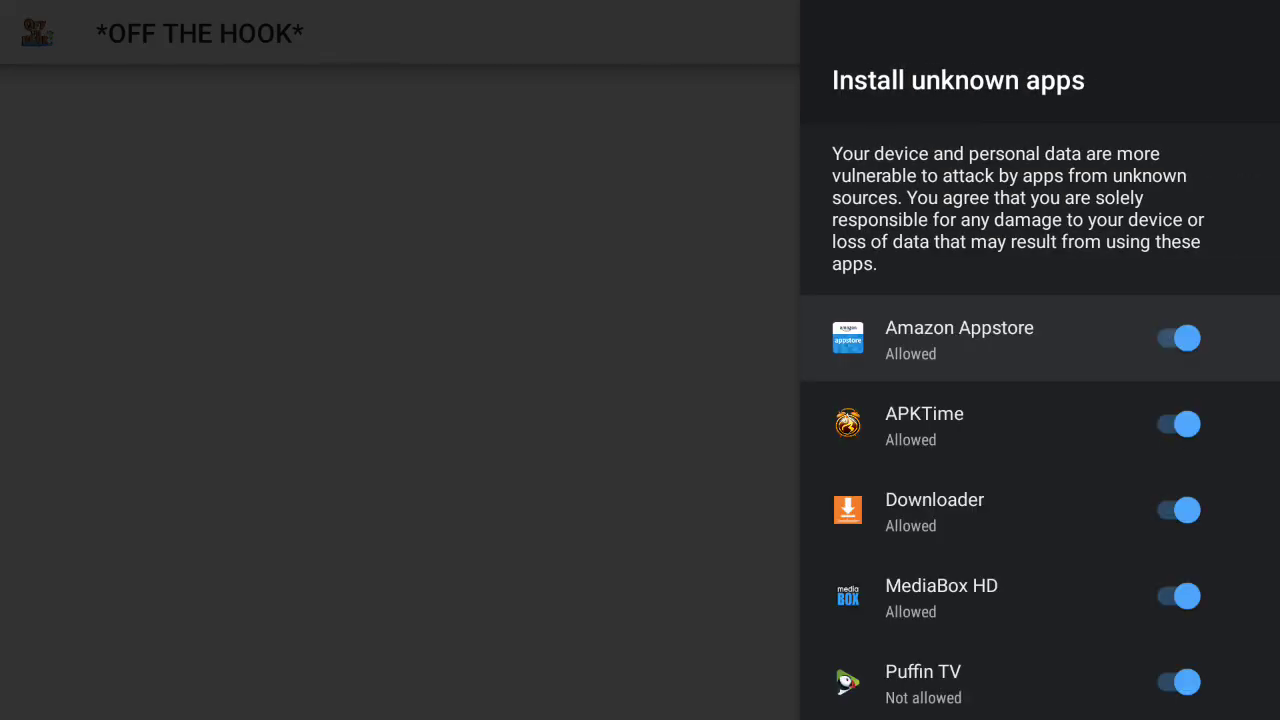
key("Down")
key("Down")
key("Down")
key("Down")
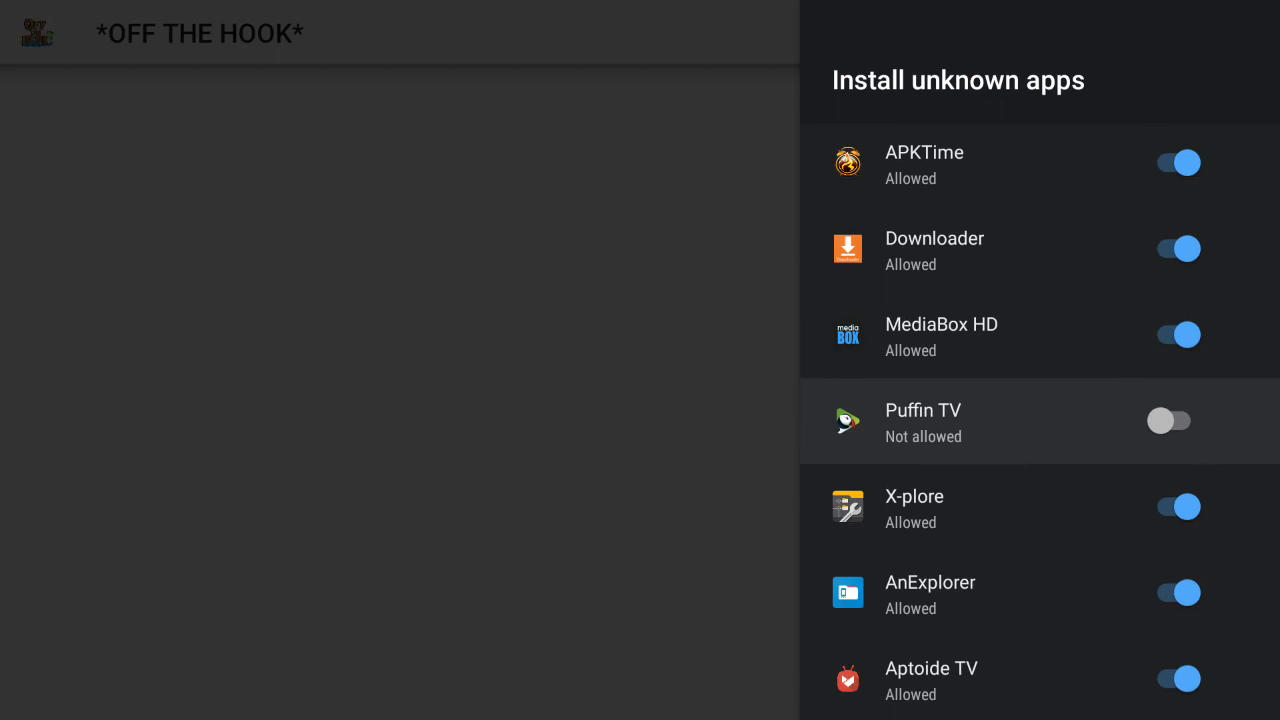
key("Return")
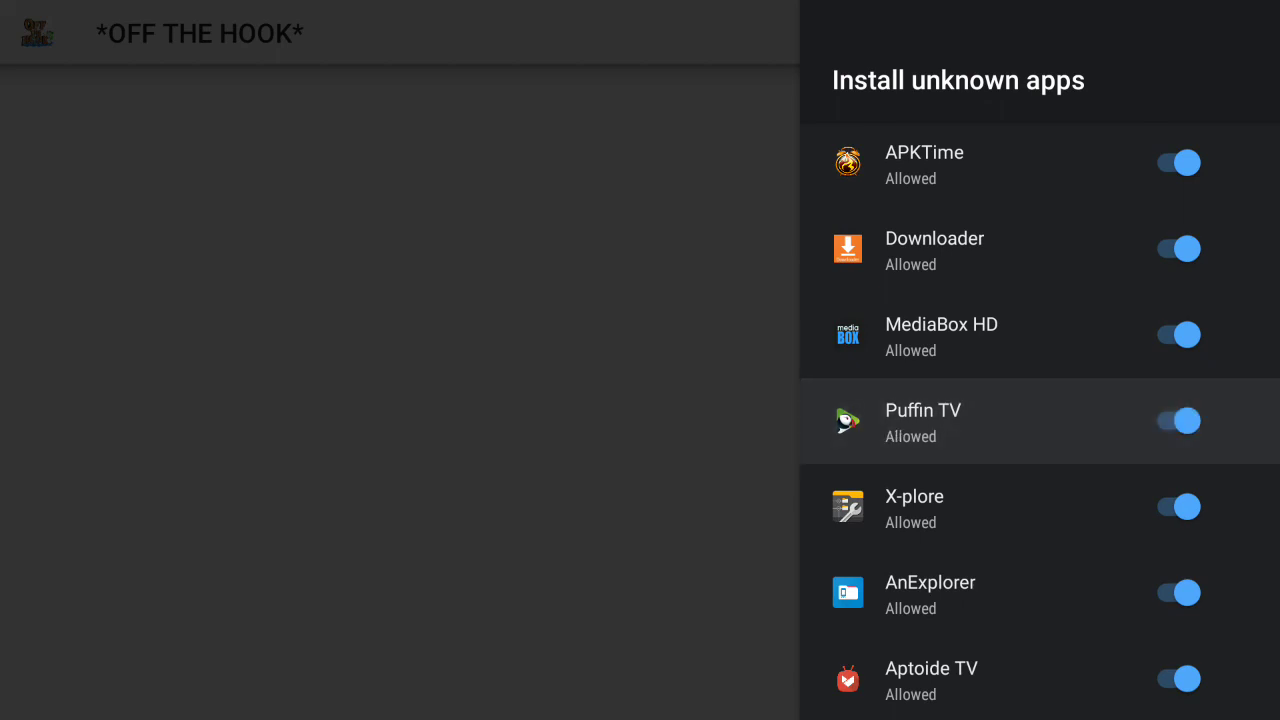
key("Escape")
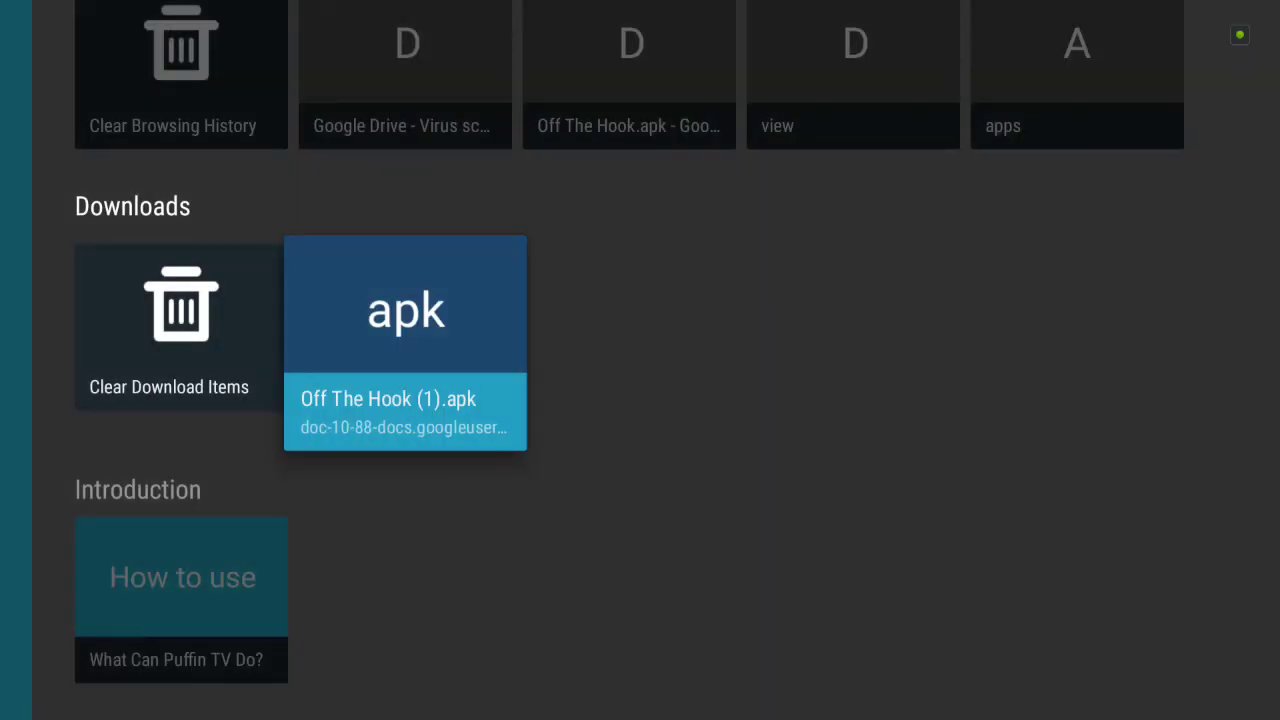
Step: Launch Play Store from the home screen and browse its available updates and installed apps
key("Escape")
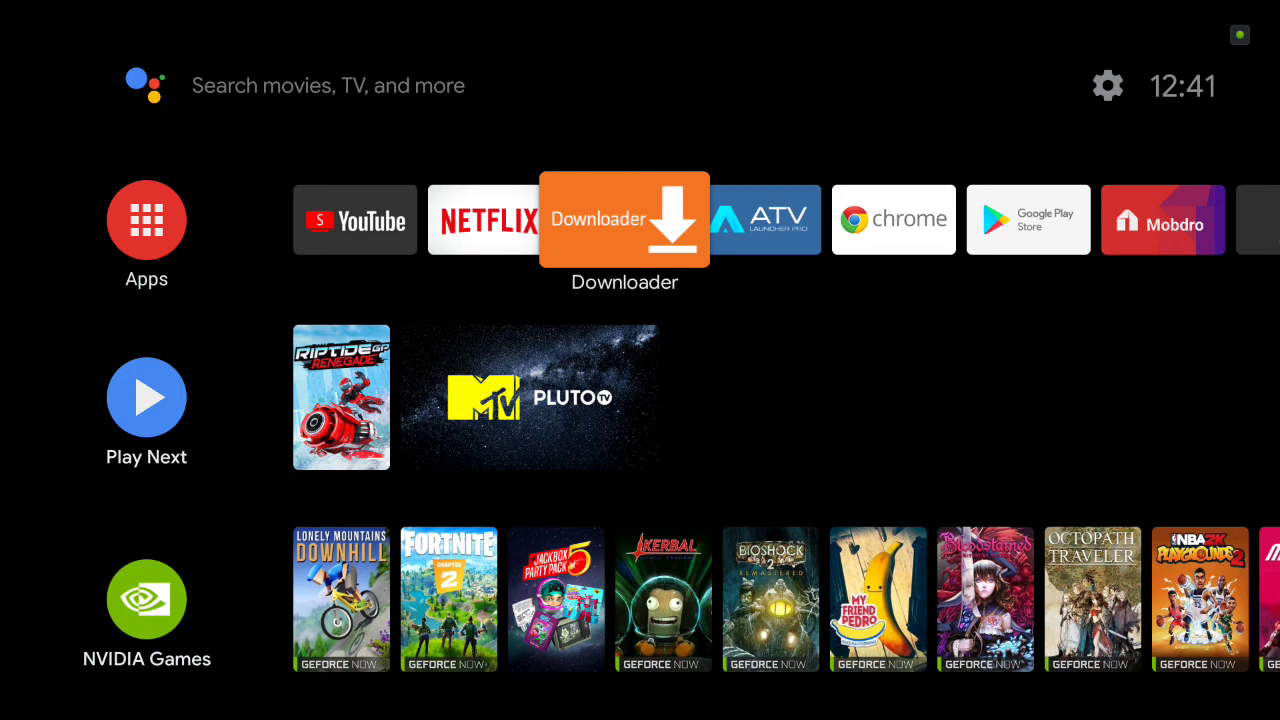
key("Right")
key("Right")
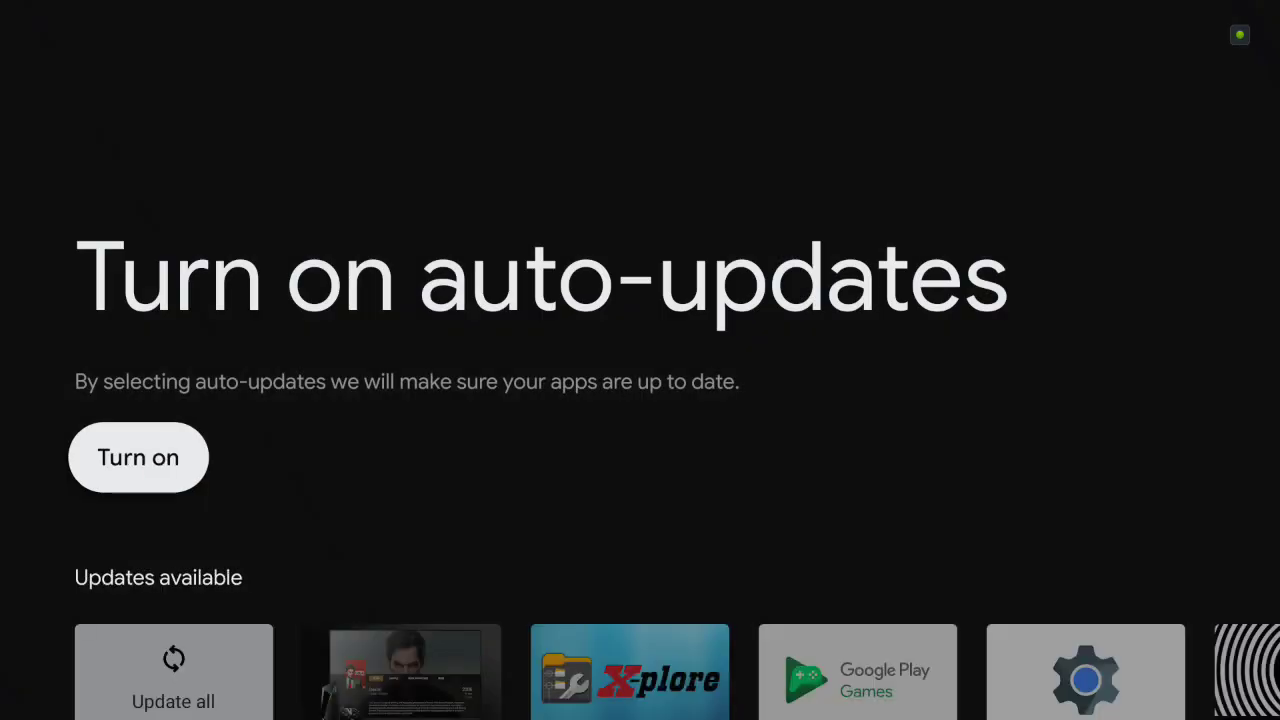
key("Down")
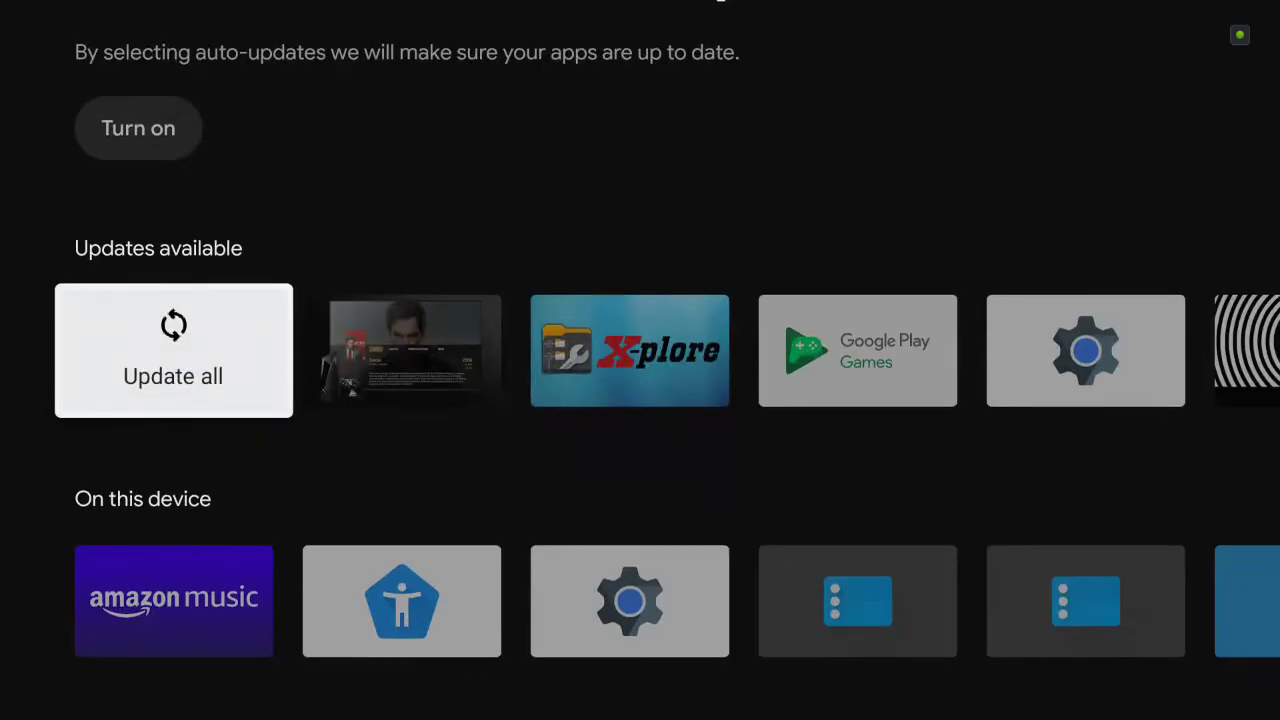
key("Down")
key("Down")
key("Up")
key("Up")
key("Up")
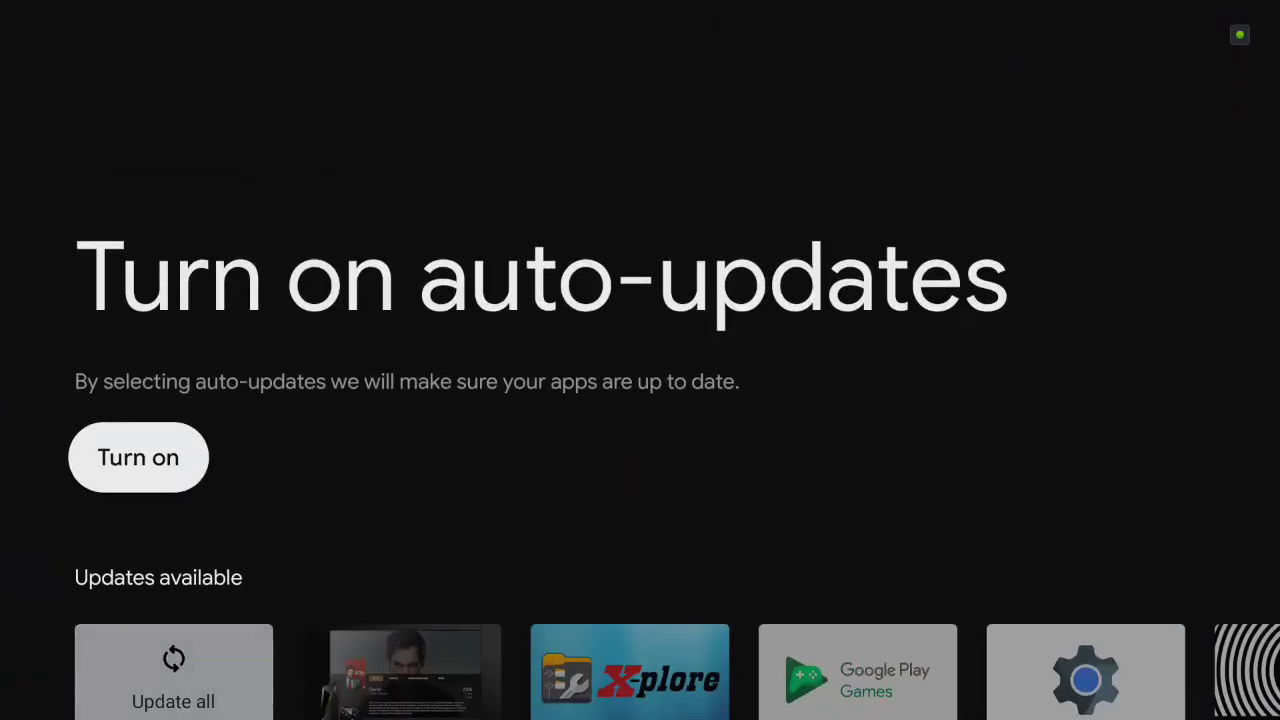
Step: Exit and relaunch Play Store, then move across the top sections to My apps
key("Escape")
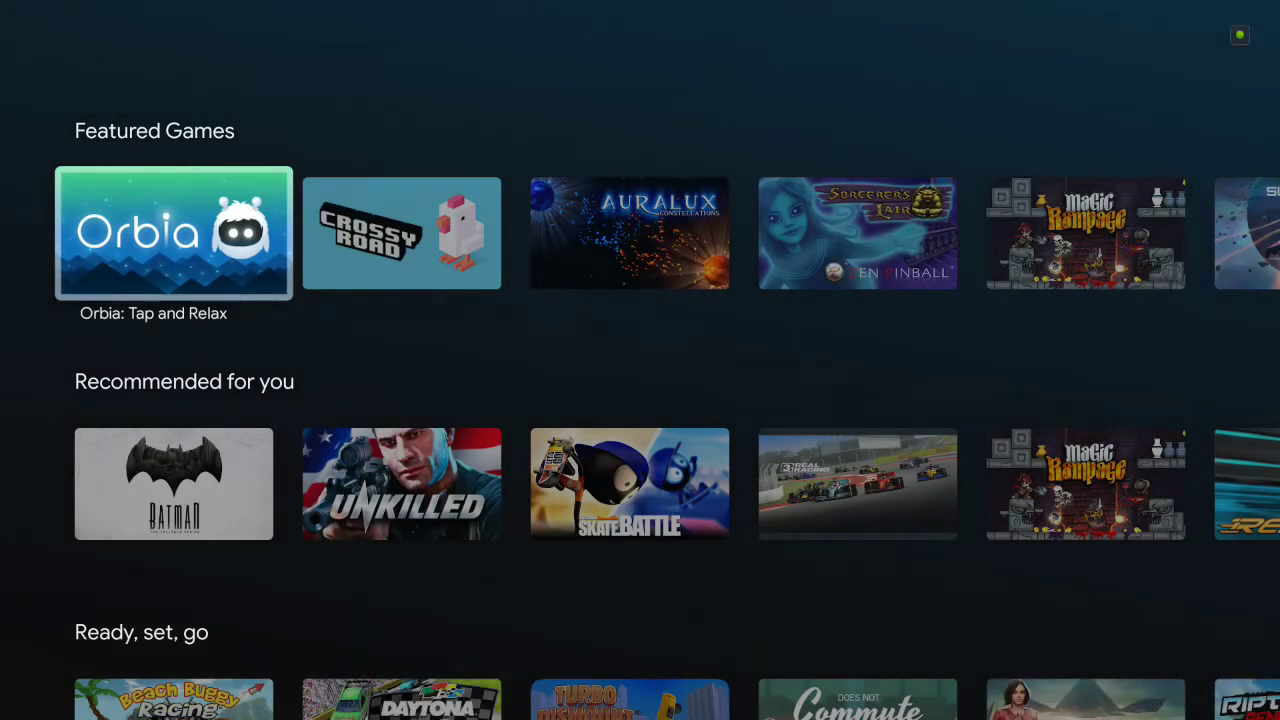
key("Escape")
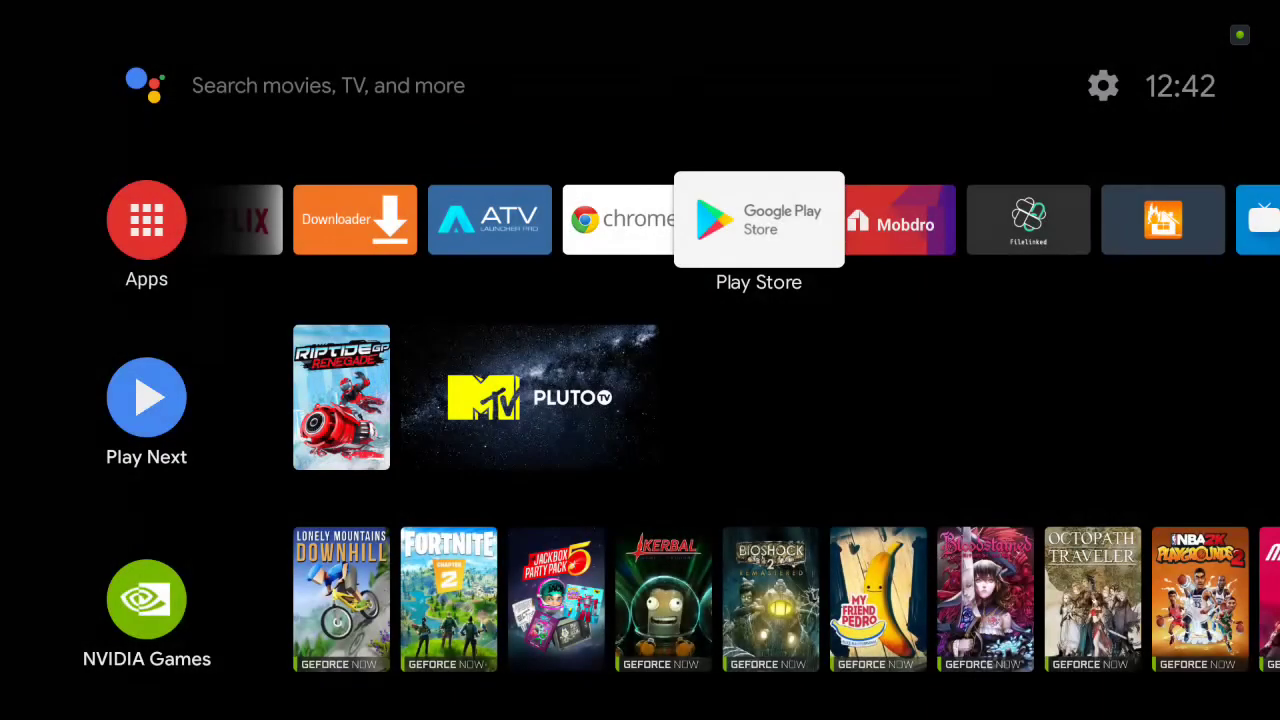
key("Right")
key("Left")
key("Return")
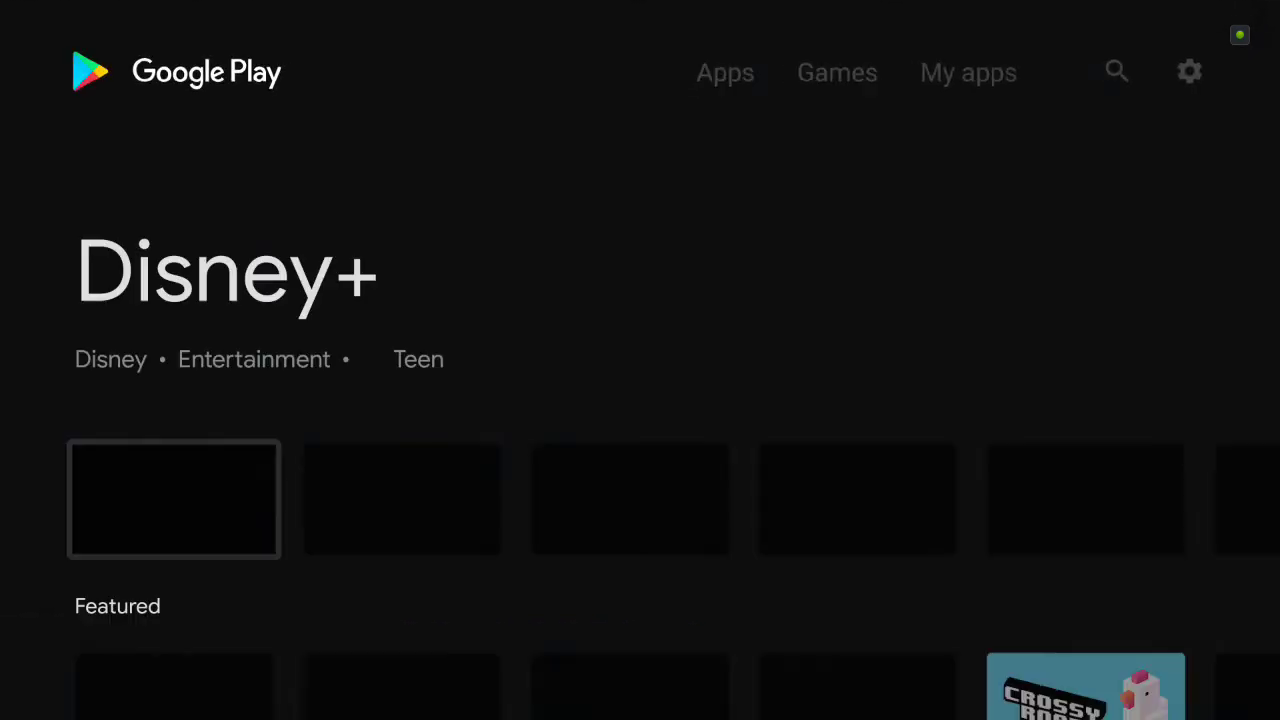
key("Up")
key("Right")
key("Right")
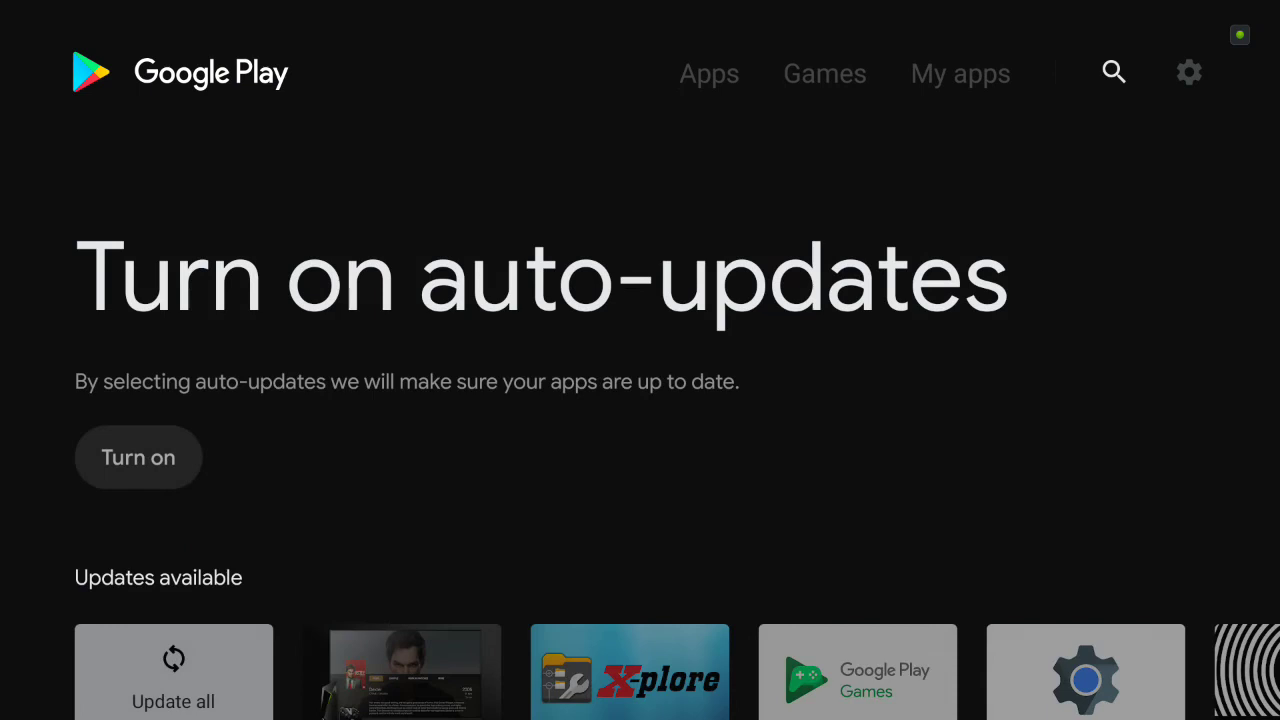
key("Right")
Step: Confirm Play Store's Auto-update apps setting stays at Don't auto-update apps, then return home
key("Return")
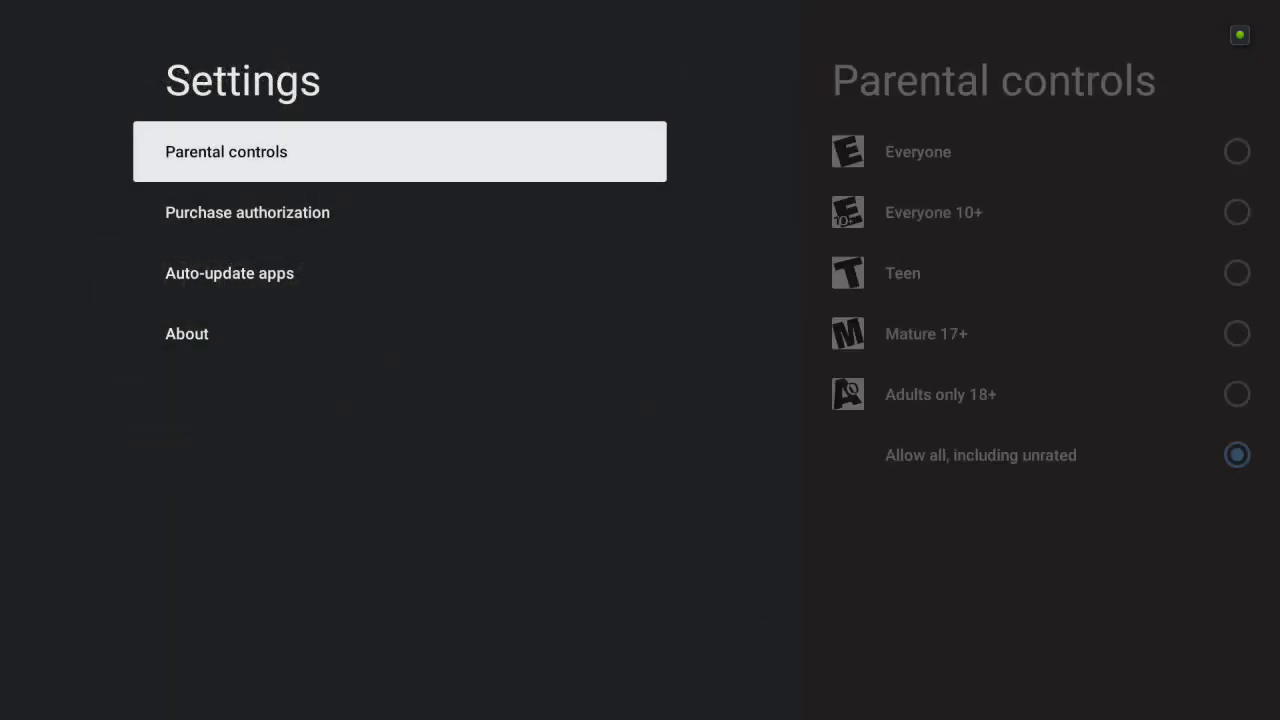
key("Down")
key("Down")
key("Return")
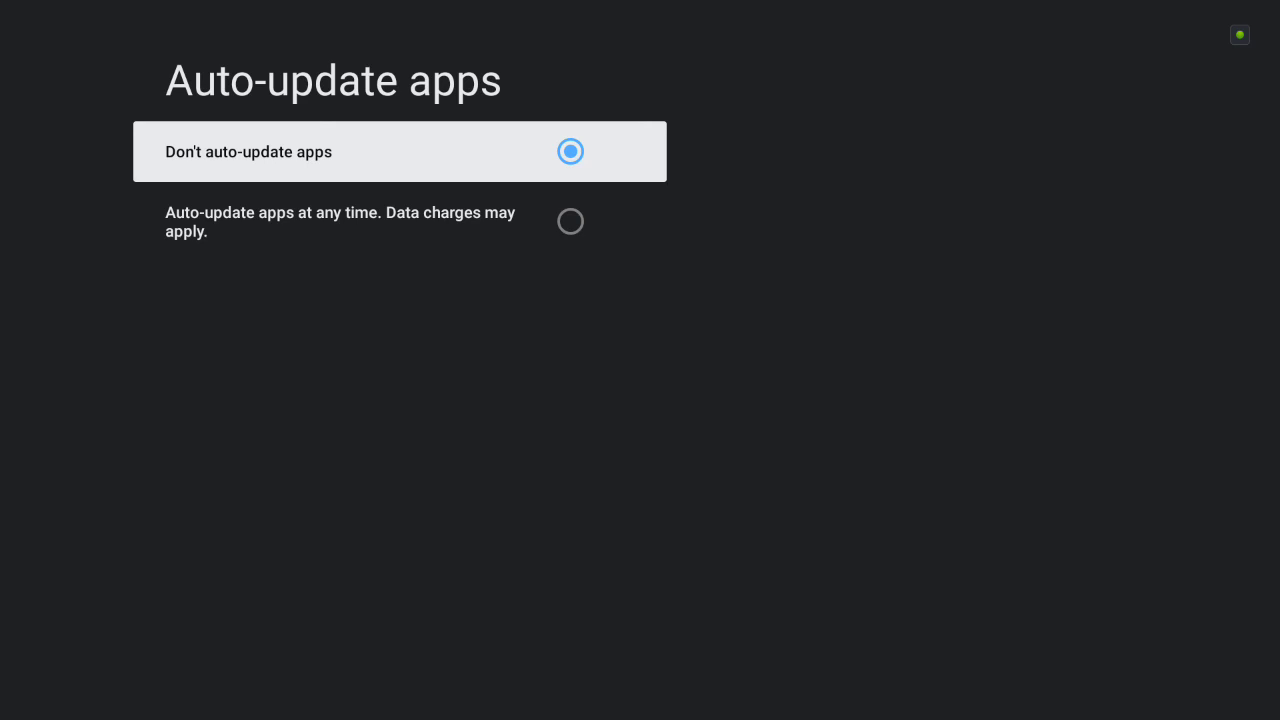
key("Escape")
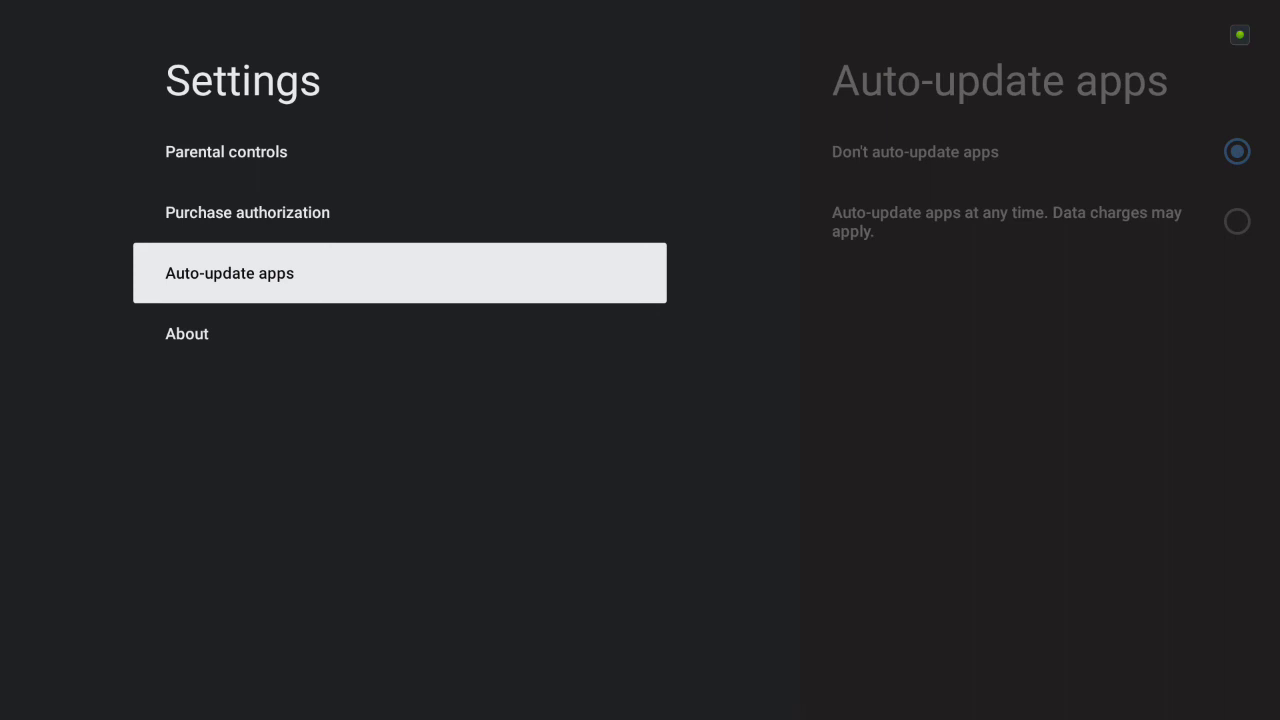
key("Home")
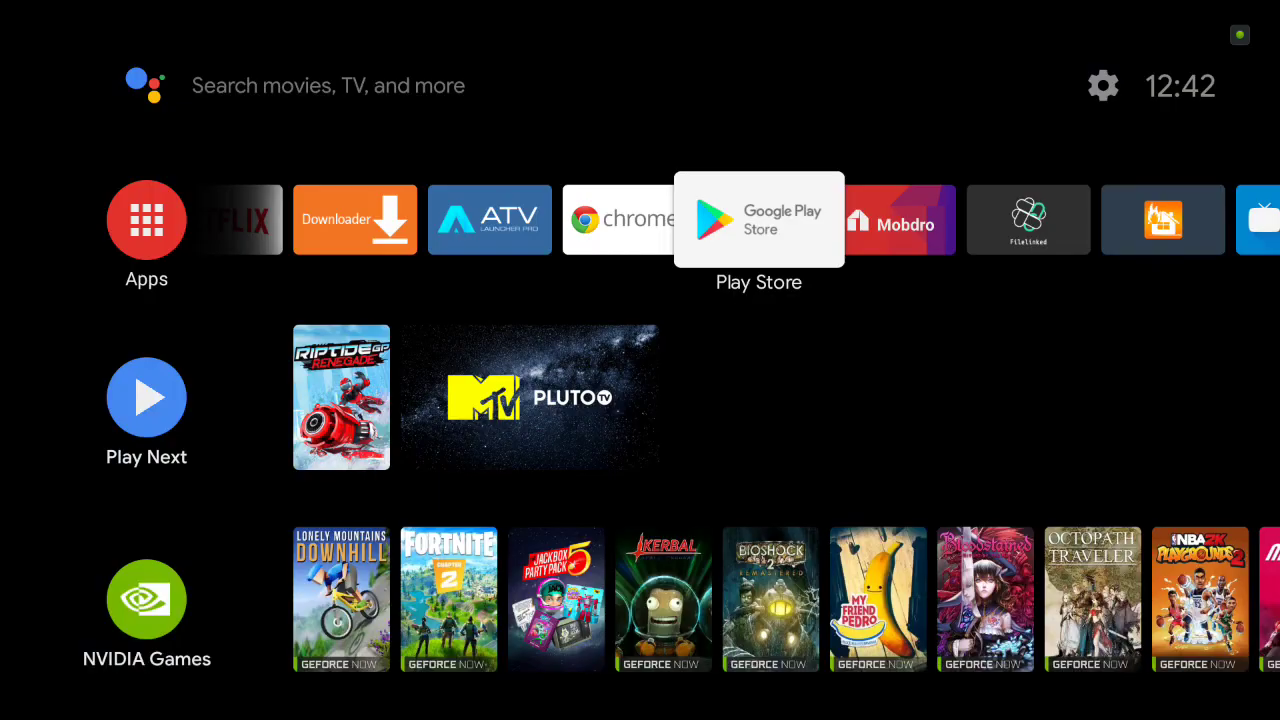